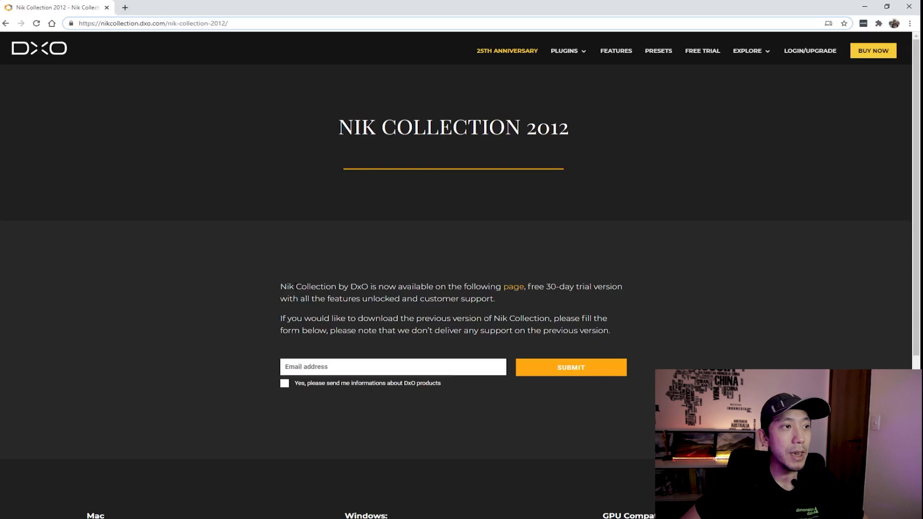
Highlight the page's notes on the current version, 30-day trial, previous-version download and lack of support.
{"action": "left_click_drag", "start_coordinate": [280, 287], "coordinate": [487, 299]}
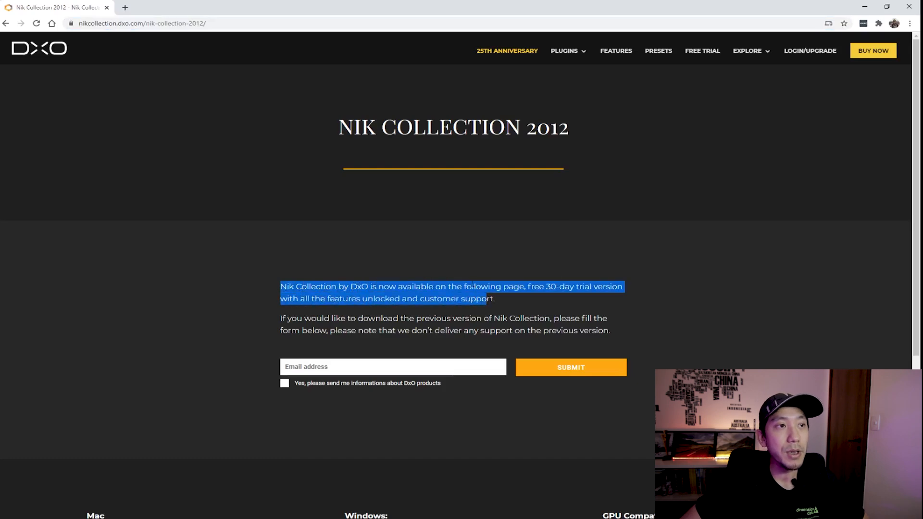
{"action": "left_click", "coordinate": [488, 299]}
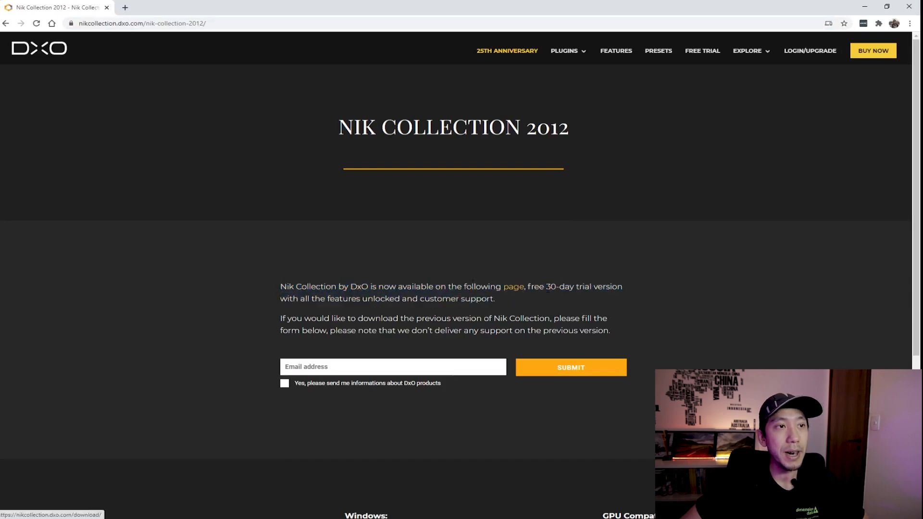
{"action": "left_click_drag", "start_coordinate": [544, 287], "coordinate": [570, 287]}
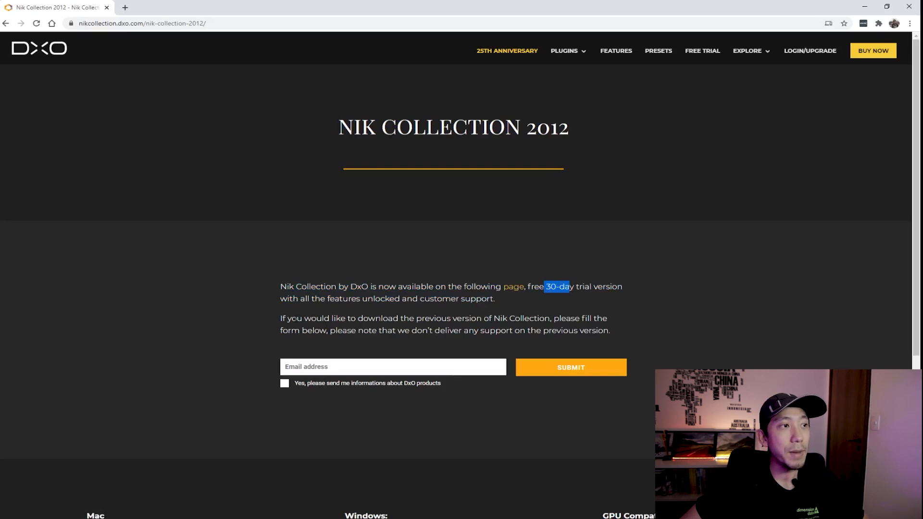
{"action": "left_click_drag", "start_coordinate": [285, 319], "coordinate": [534, 319]}
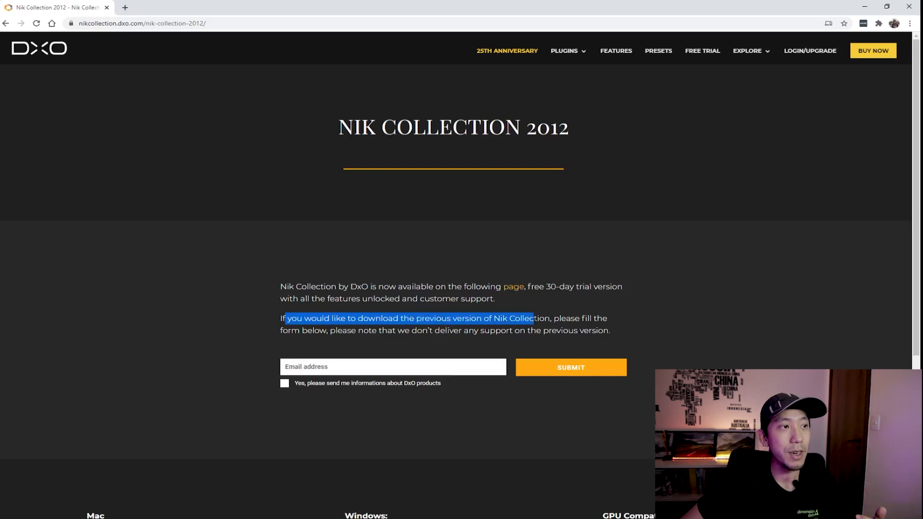
{"action": "left_click_drag", "start_coordinate": [300, 331], "coordinate": [431, 343]}
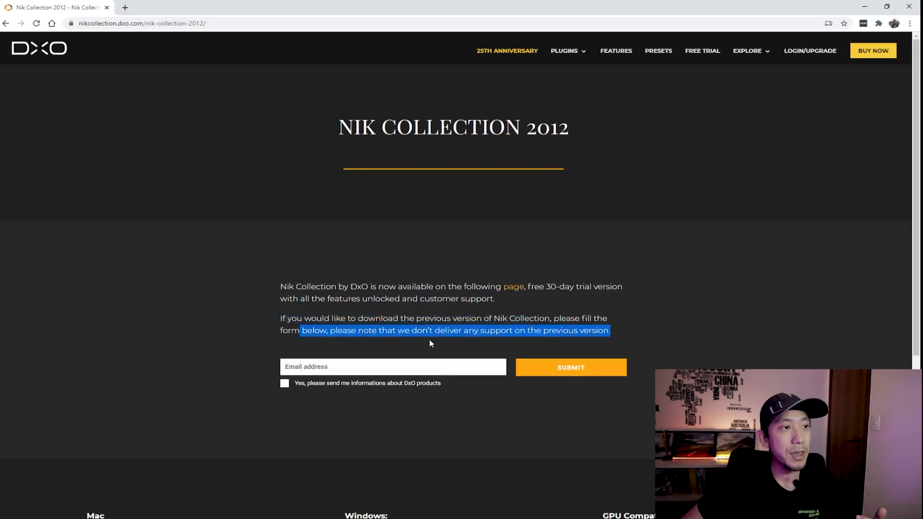
Enter your e-mail address in the Nik Collection 2012 form and submit the request.
{"action": "left_click", "coordinate": [395, 371]}
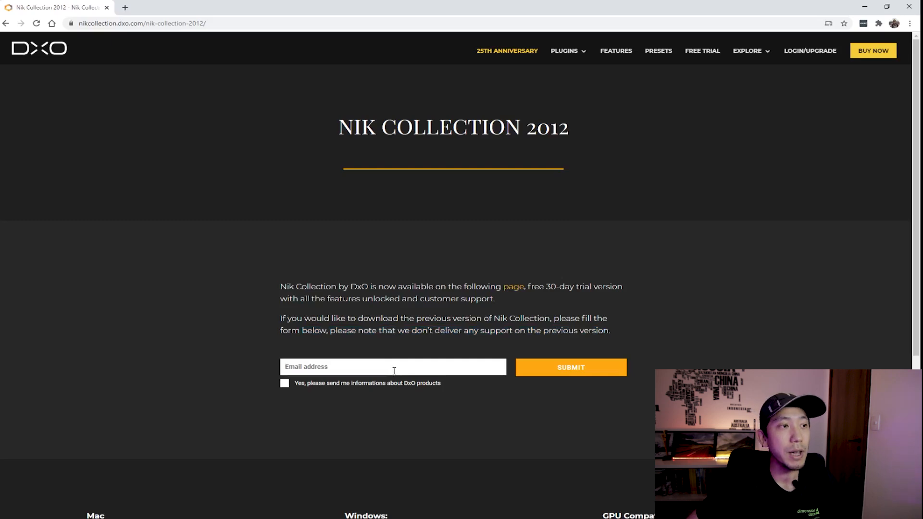
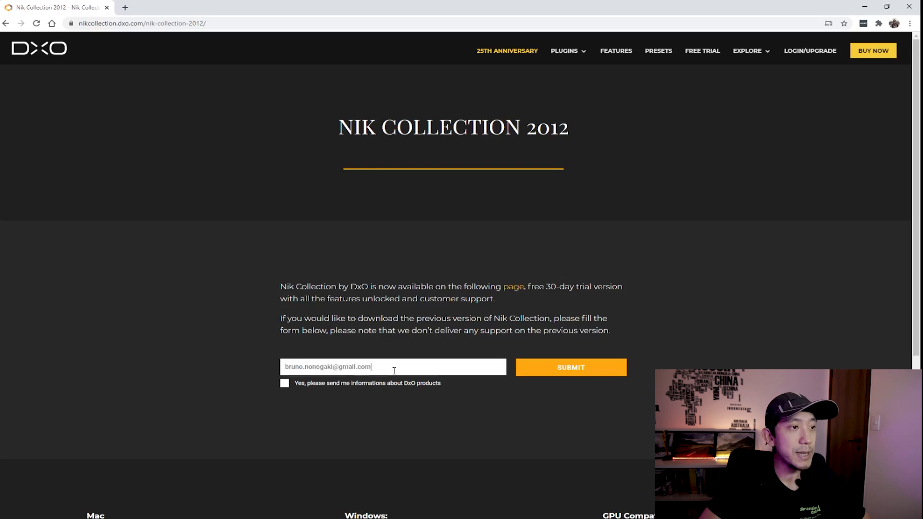
{"action": "left_click", "coordinate": [545, 368]}
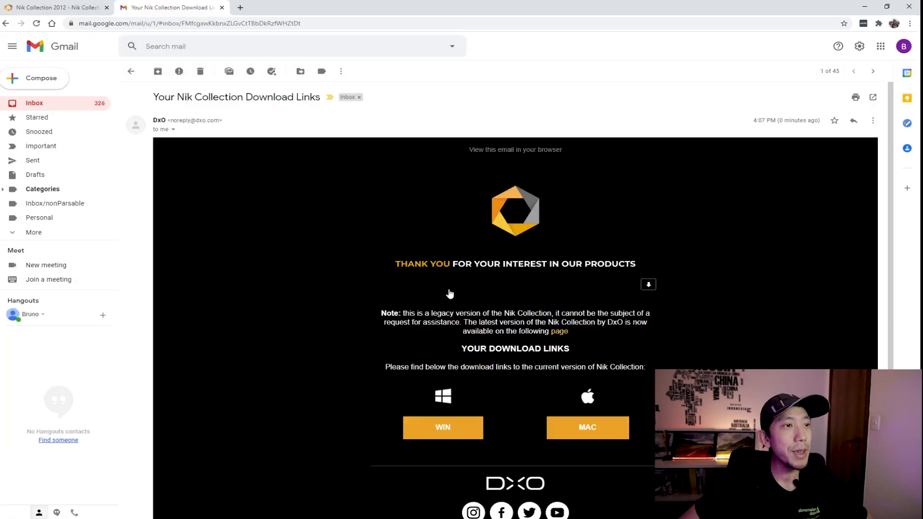
Download DxO_NikCollection.exe through the email's Windows (WIN) link and save it.
{"action": "scroll", "coordinate": [447, 295], "scroll_direction": "down", "scroll_amount": 1}
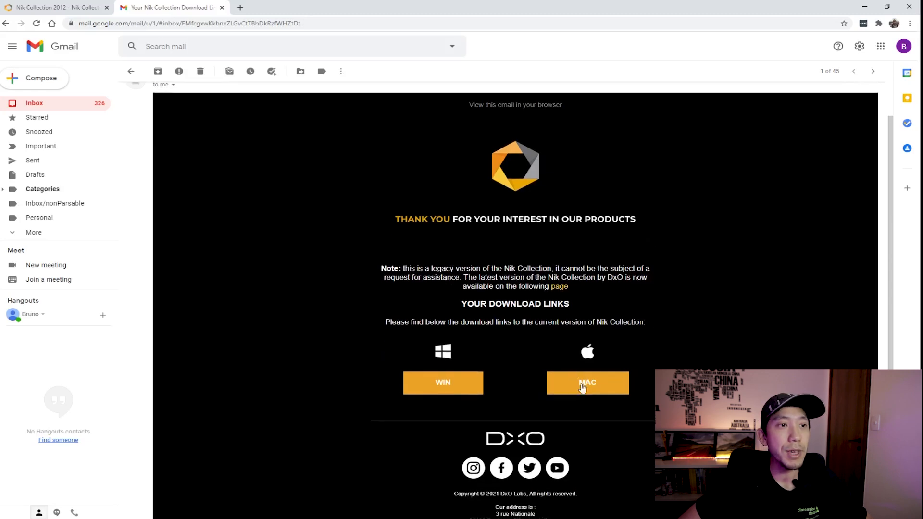
{"action": "left_click", "coordinate": [463, 384]}
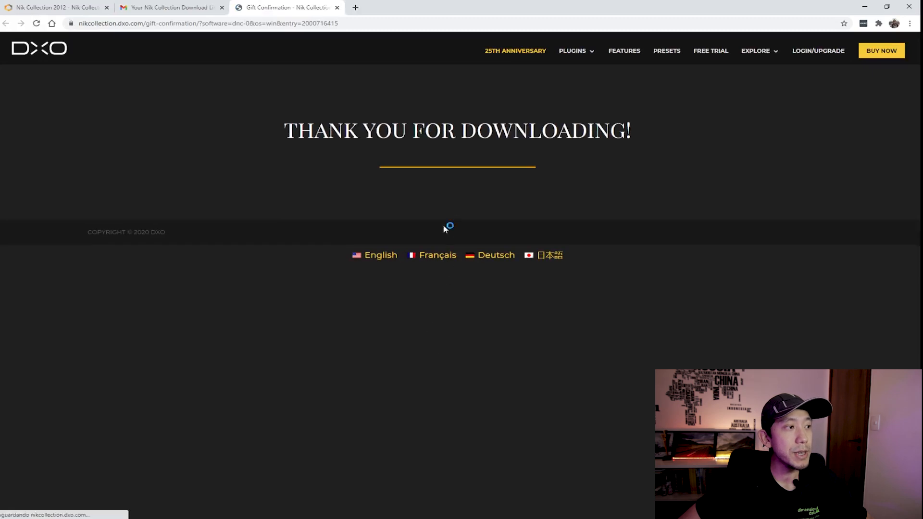
{"action": "left_click", "coordinate": [454, 417]}
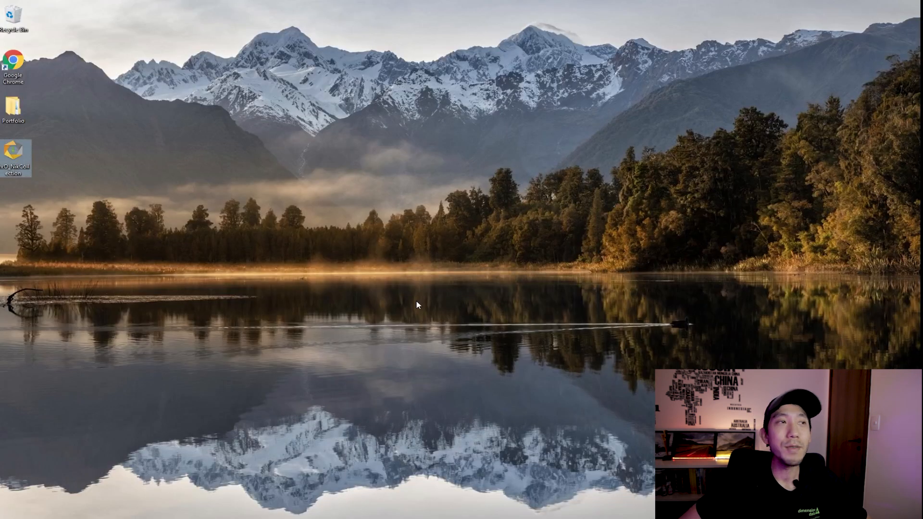
Launch the DxO_NikCollection installer from the desktop and approve it in User Account Control.
{"action": "double_click", "coordinate": [12, 164]}
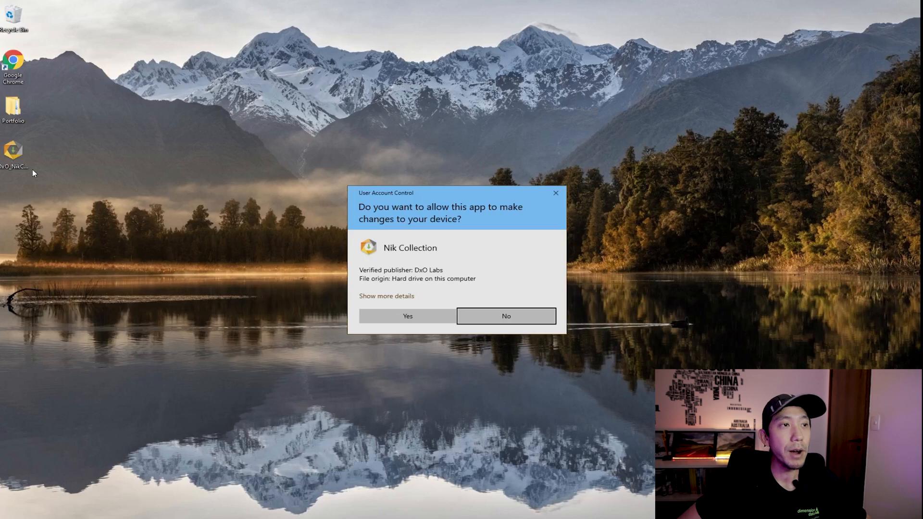
{"action": "left_click", "coordinate": [389, 318]}
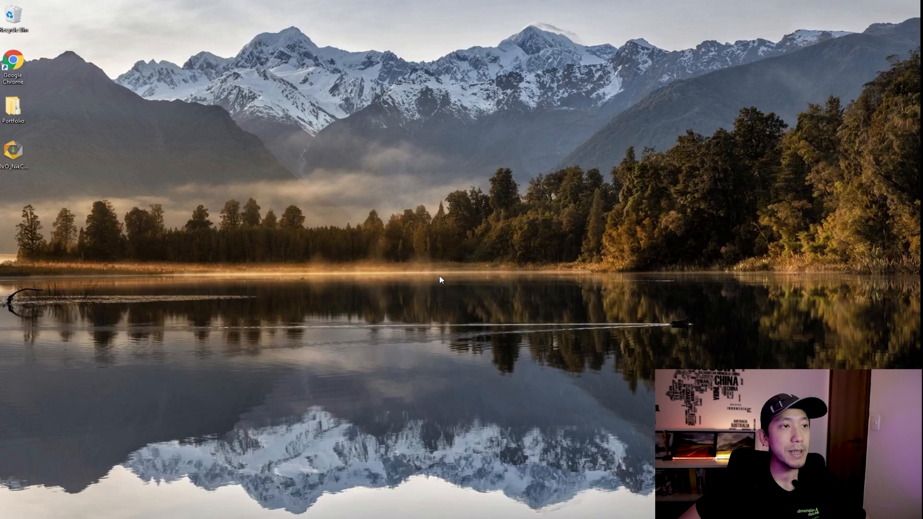
Confirm the setup language, accept the license, and keep the default C:\Program Files\DxO\Nik Collection folder.
{"action": "left_click", "coordinate": [460, 282]}
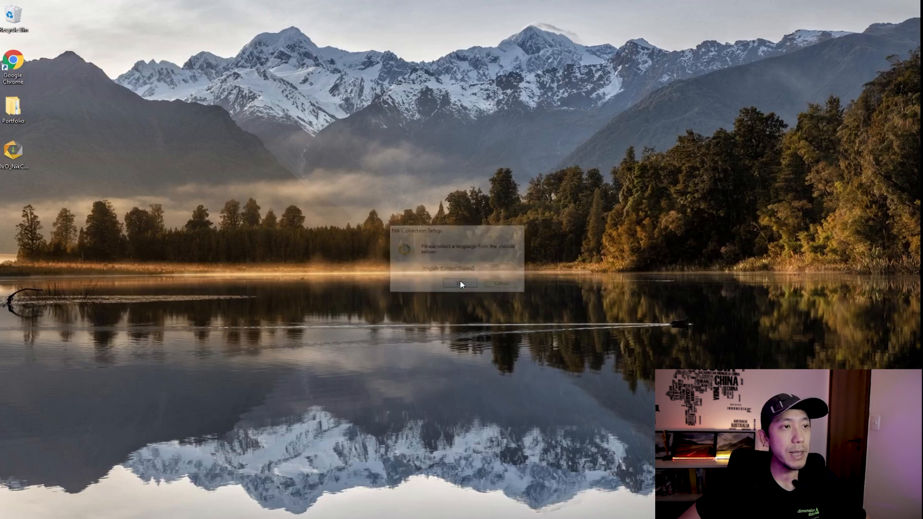
{"action": "left_click", "coordinate": [524, 336]}
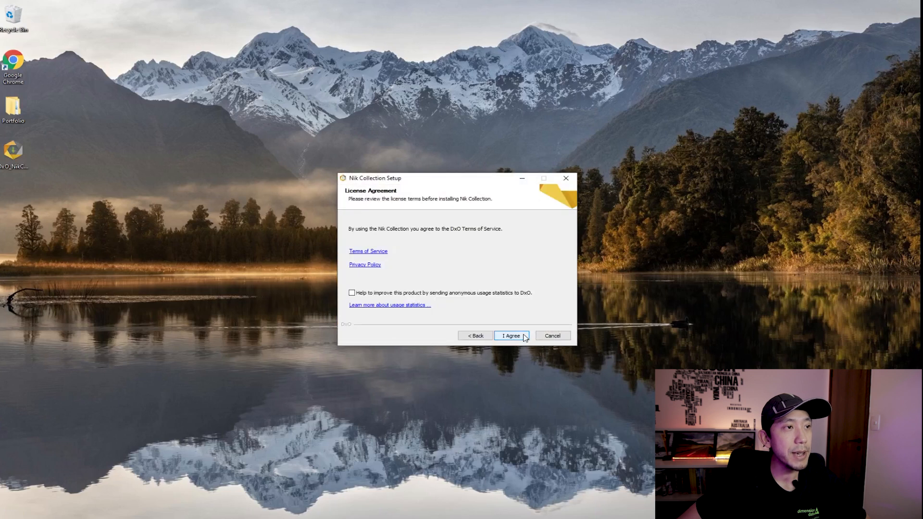
{"action": "left_click", "coordinate": [525, 337]}
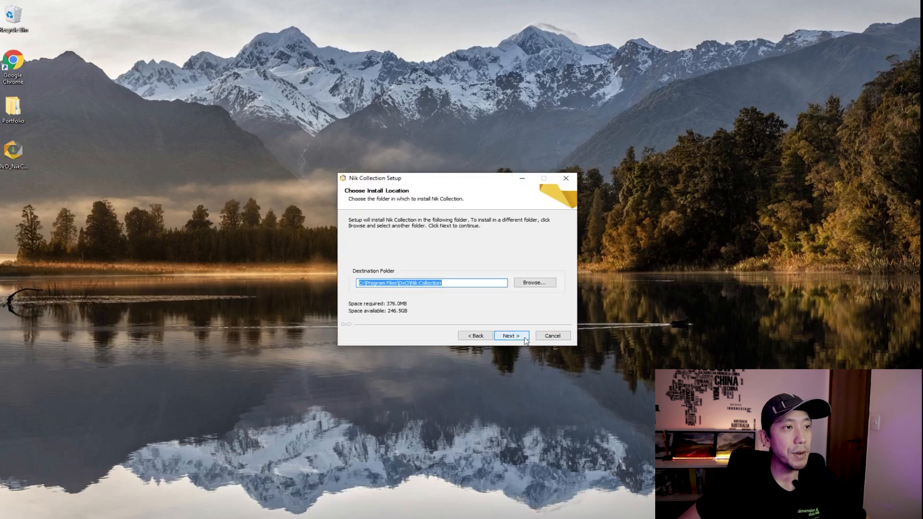
{"action": "left_click", "coordinate": [514, 340]}
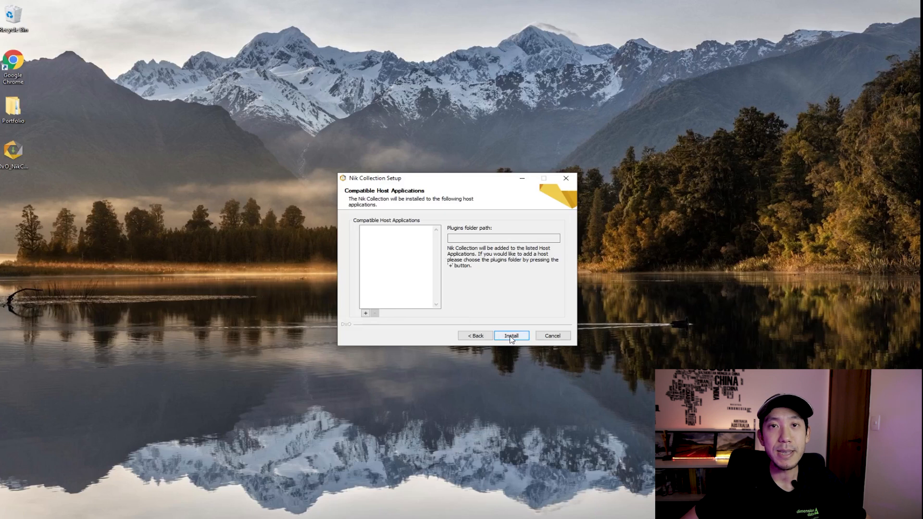
Add Adobe Photoshop 2021's Plug-ins folder as a compatible host application.
{"action": "left_click", "coordinate": [366, 313]}
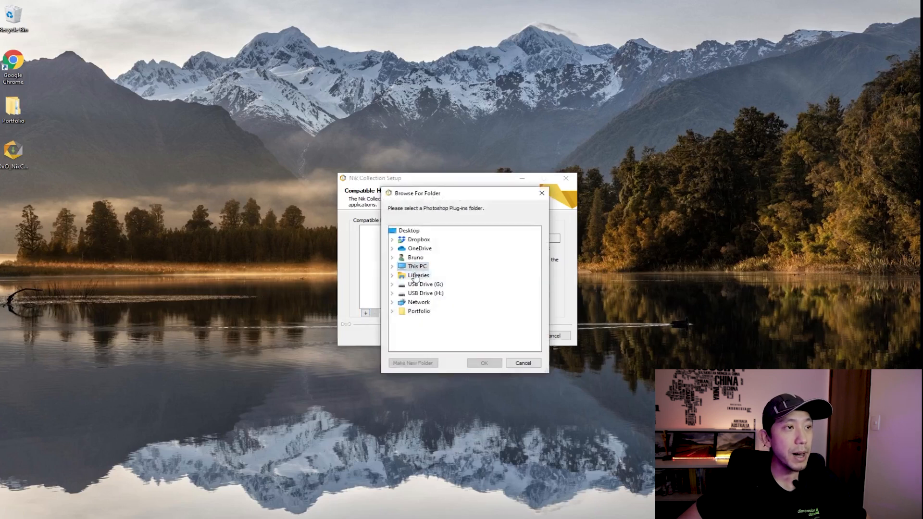
{"action": "left_click", "coordinate": [392, 266]}
{"action": "left_click", "coordinate": [401, 320]}
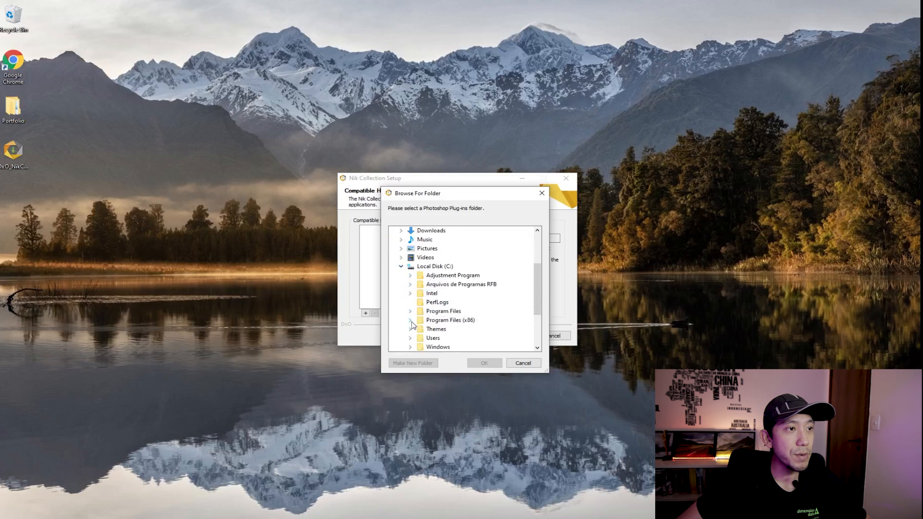
{"action": "left_click", "coordinate": [411, 312]}
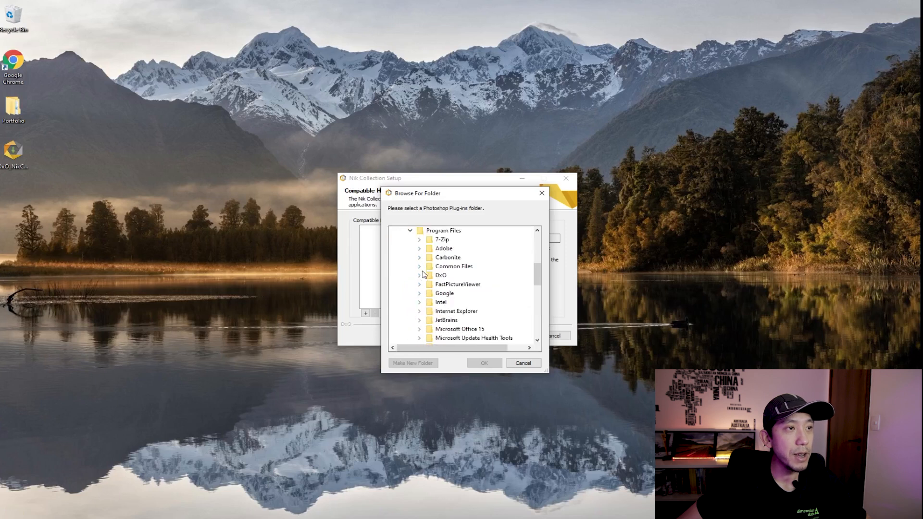
{"action": "left_click", "coordinate": [419, 248]}
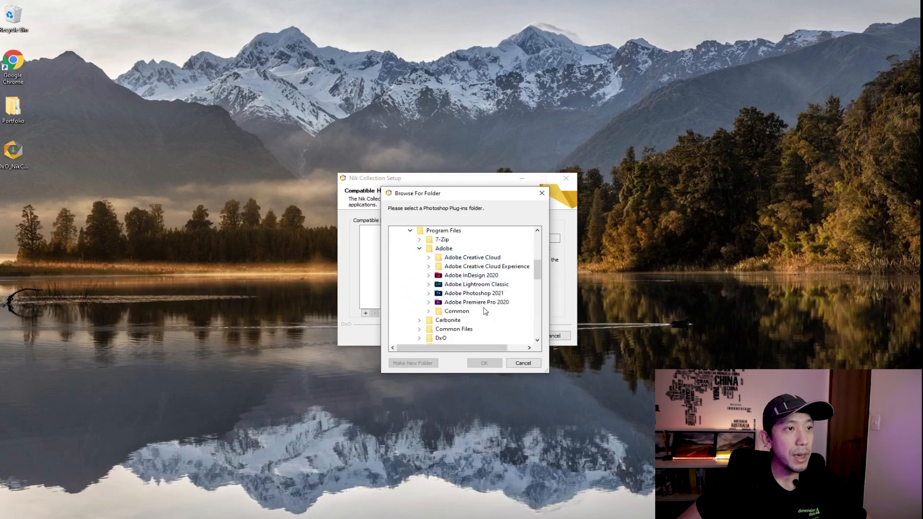
{"action": "left_click", "coordinate": [429, 294]}
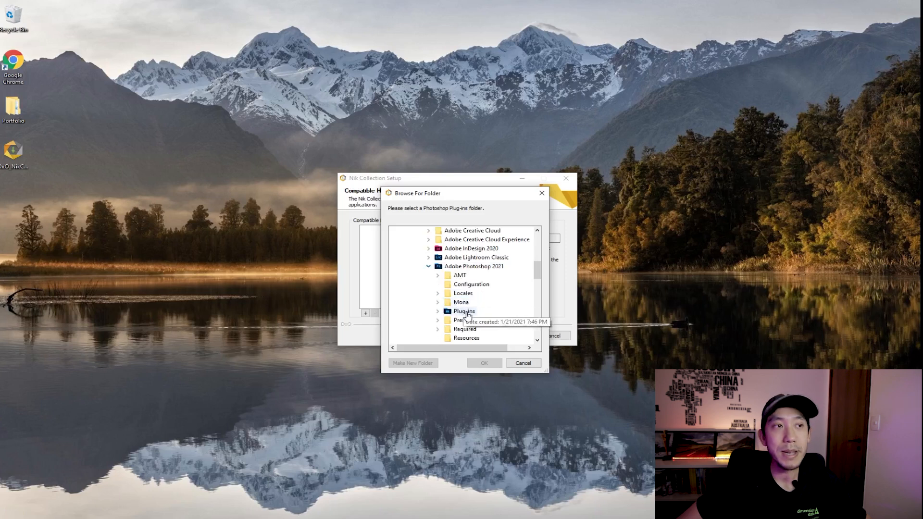
{"action": "double_click", "coordinate": [464, 311]}
{"action": "left_click", "coordinate": [485, 363]}
Add the Adobe Lightroom Classic folder as a second host and start the installation.
{"action": "left_click", "coordinate": [366, 313]}
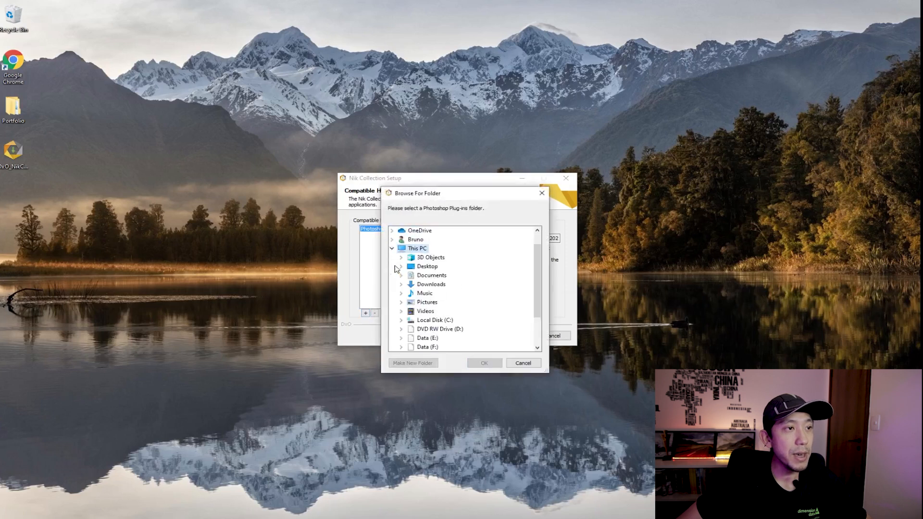
{"action": "left_click", "coordinate": [402, 321]}
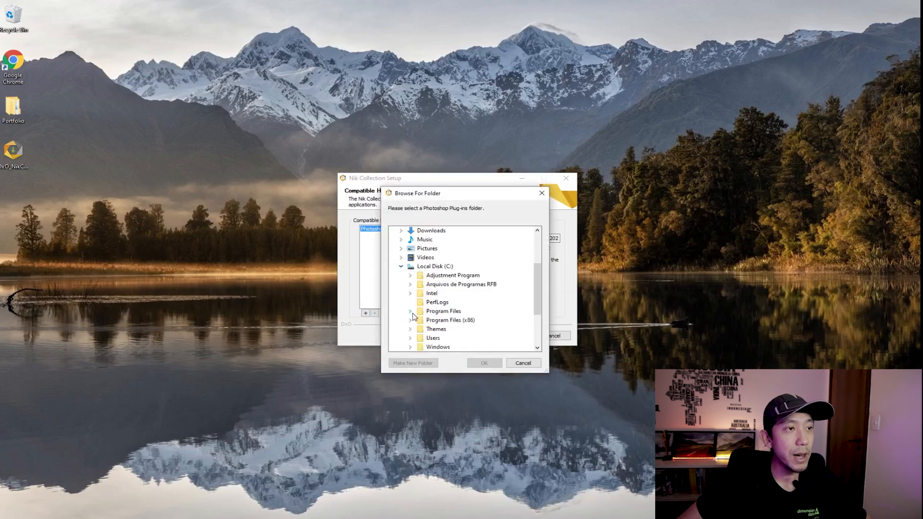
{"action": "left_click", "coordinate": [411, 312]}
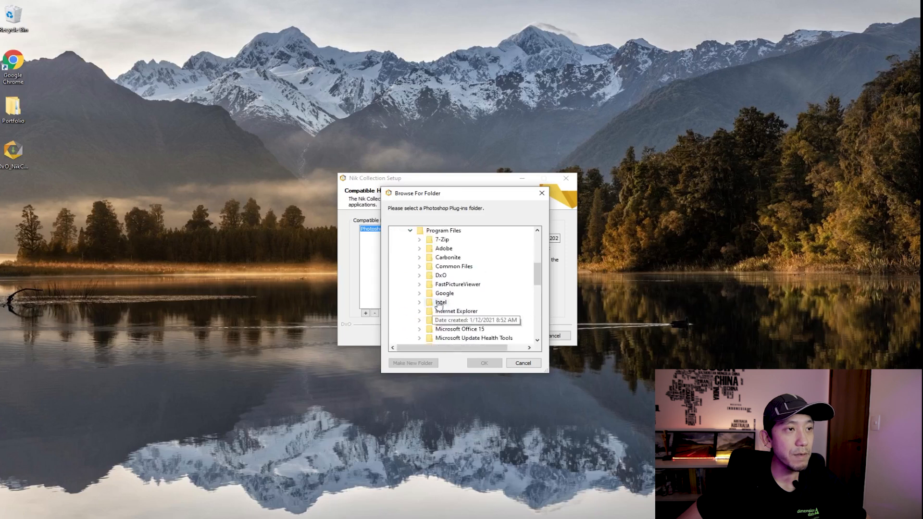
{"action": "left_click", "coordinate": [418, 249]}
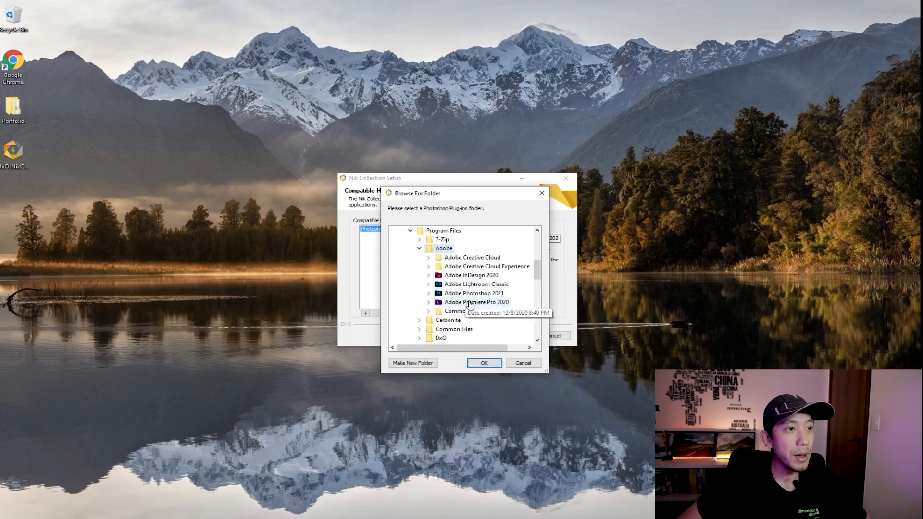
{"action": "double_click", "coordinate": [475, 285]}
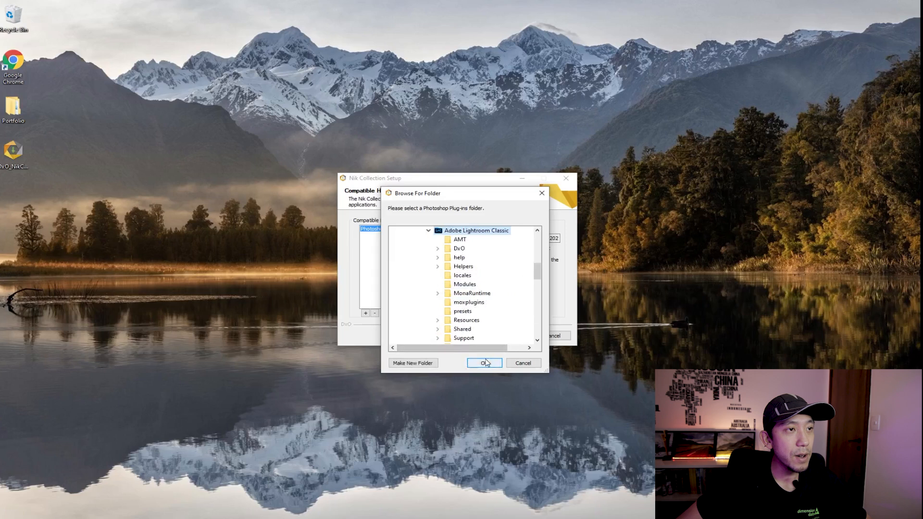
{"action": "left_click", "coordinate": [484, 364]}
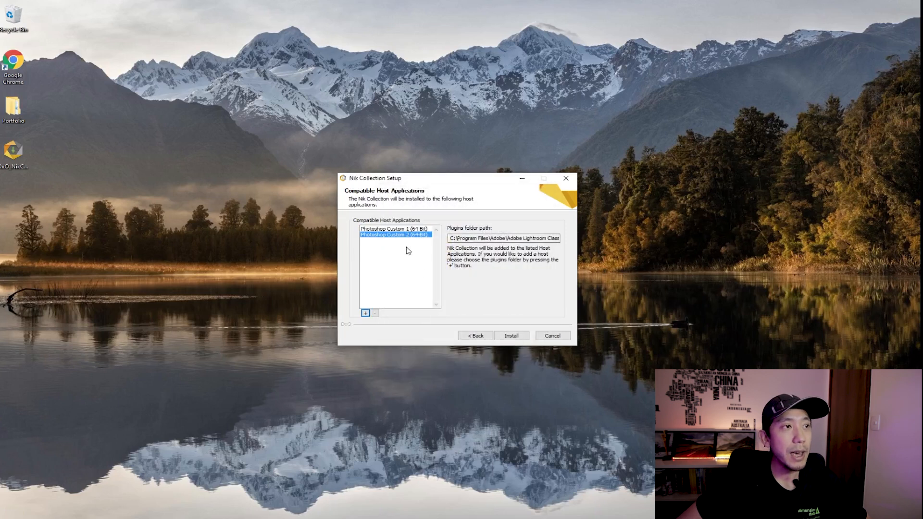
{"action": "left_click", "coordinate": [518, 338]}
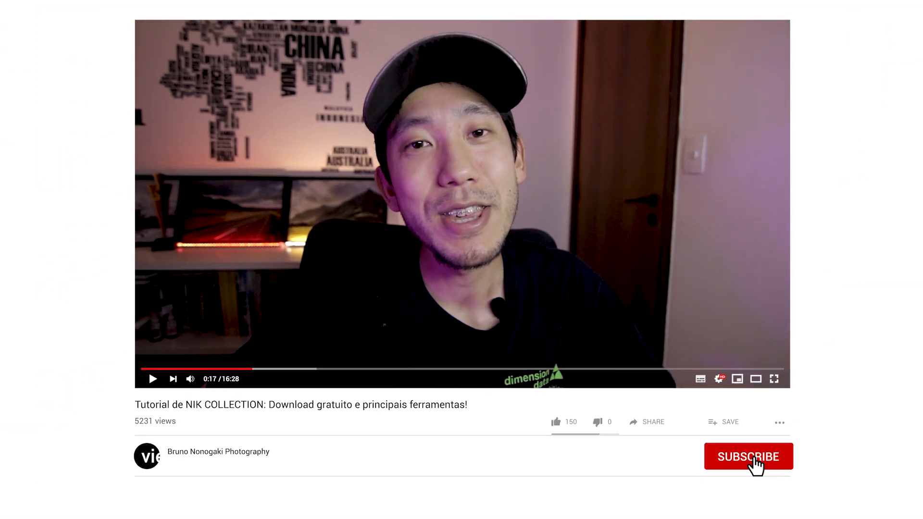
{"action": "left_click", "coordinate": [763, 471]}
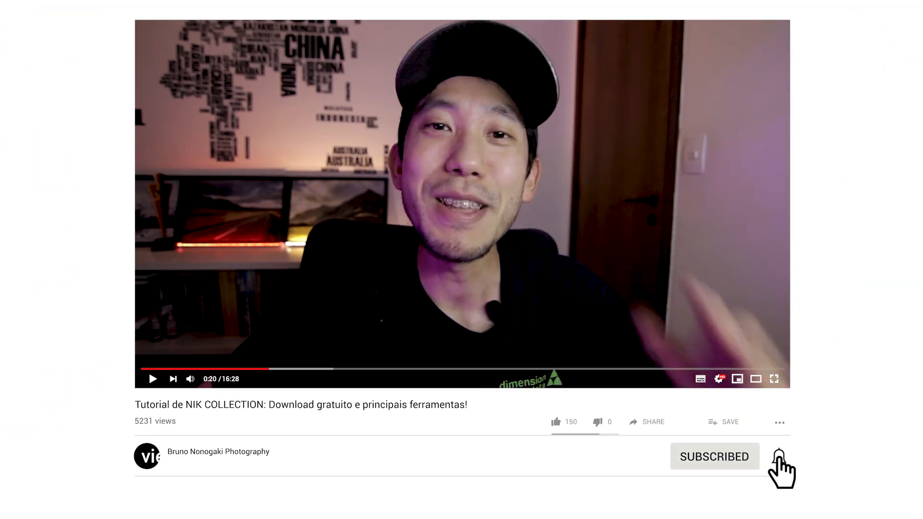
{"action": "left_click", "coordinate": [778, 456]}
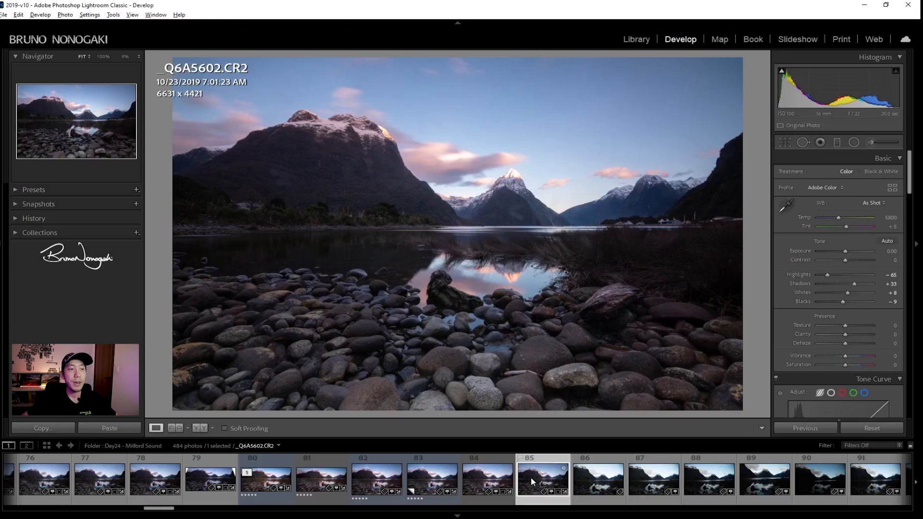
Send filmstrip photo 85 (_Q6A5602.CR2) to Photoshop 2021 via Edit In.
{"action": "right_click", "coordinate": [531, 477]}
{"action": "mouse_move", "coordinate": [583, 269]}
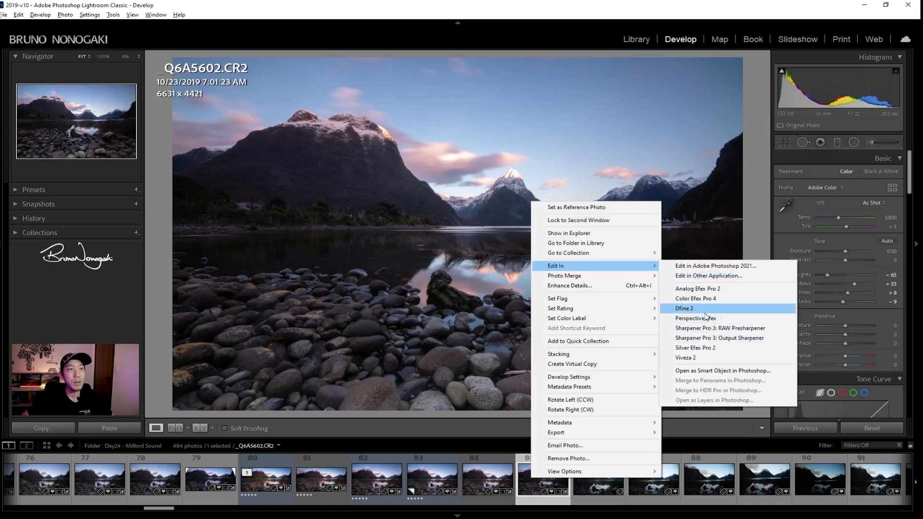
{"action": "left_click", "coordinate": [689, 267]}
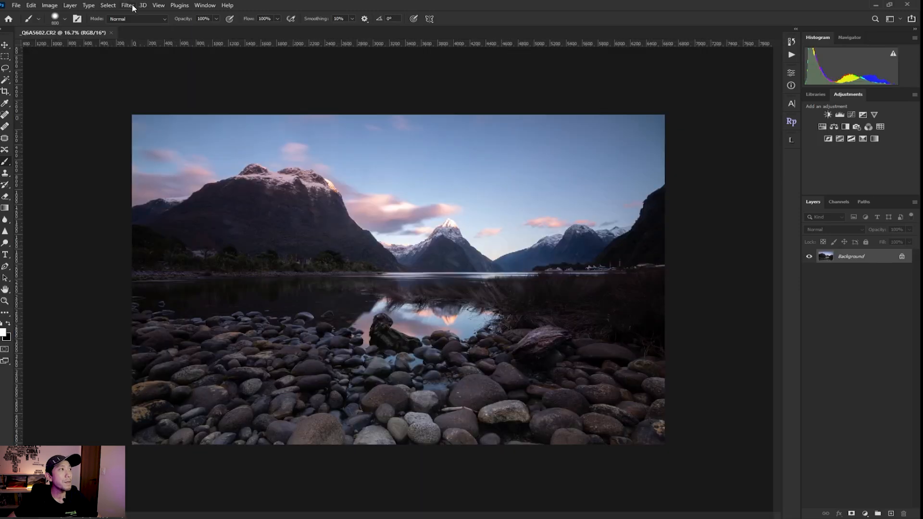
Run Color Efex Pro 4 on the photo from the Filter > Nik Collection menu.
{"action": "left_click", "coordinate": [127, 5]}
{"action": "mouse_move", "coordinate": [183, 212]}
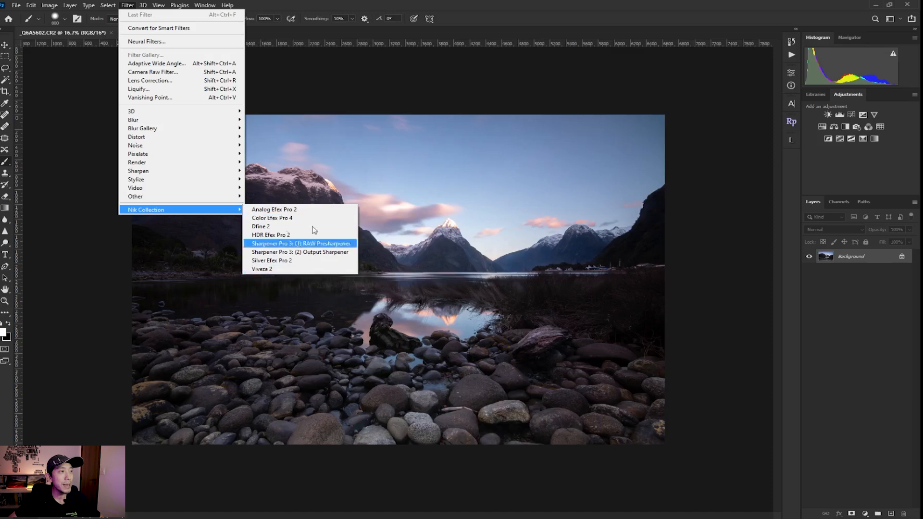
{"action": "left_click", "coordinate": [289, 219]}
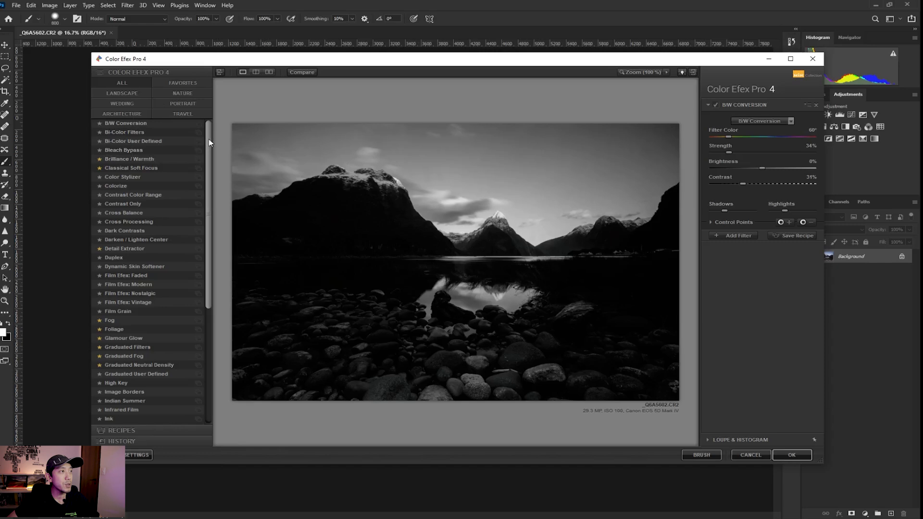
Shift the Color Efex Pro 4 window slightly right and scroll through the filter list.
{"action": "scroll", "coordinate": [209, 139], "scroll_direction": "down", "scroll_amount": 3}
{"action": "scroll", "coordinate": [219, 200], "scroll_direction": "up", "scroll_amount": 3}
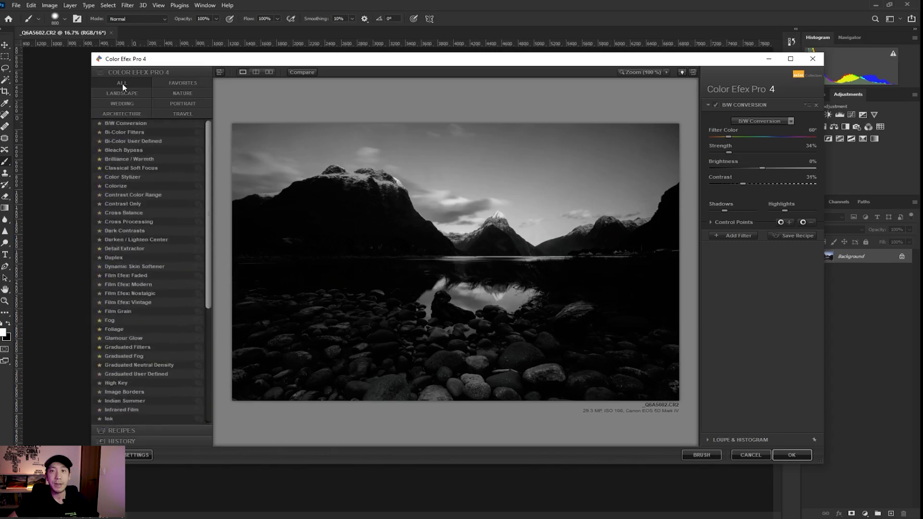
{"action": "left_click_drag", "start_coordinate": [208, 158], "coordinate": [229, 137]}
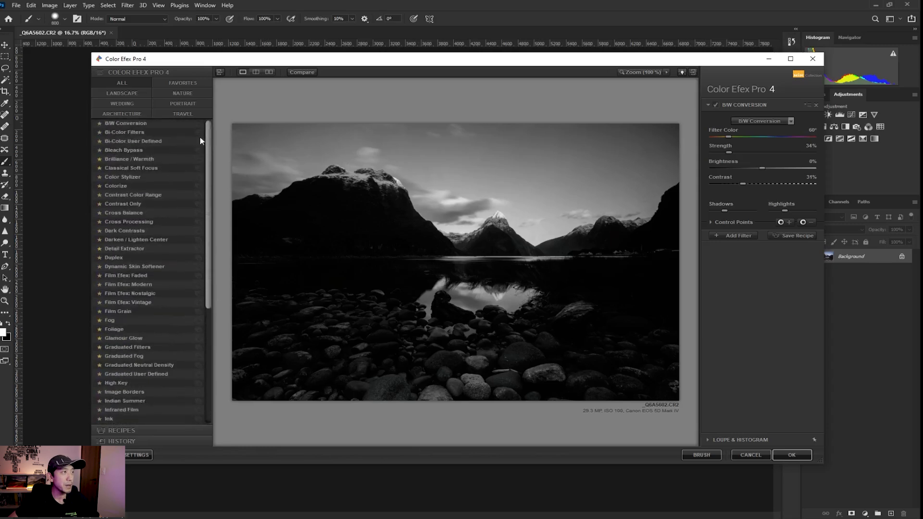
{"action": "left_click_drag", "start_coordinate": [172, 61], "coordinate": [194, 63]}
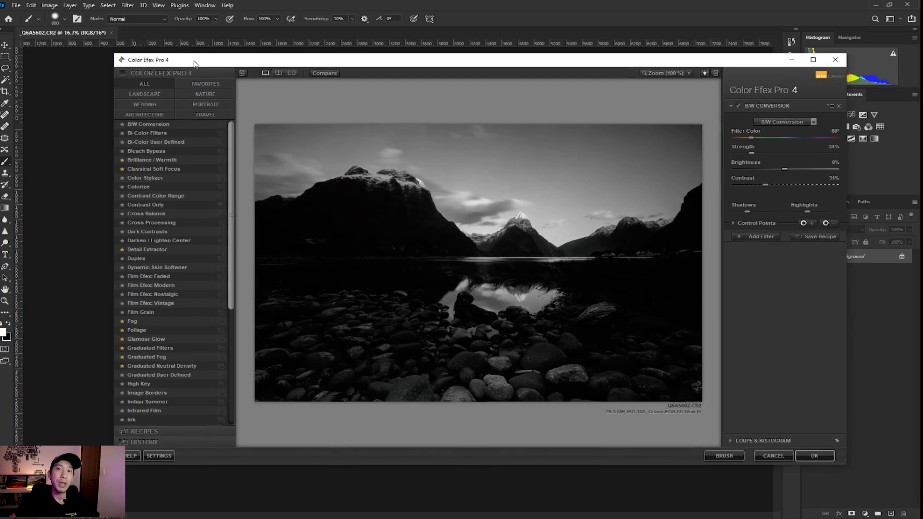
{"action": "left_click_drag", "start_coordinate": [229, 140], "coordinate": [255, 202]}
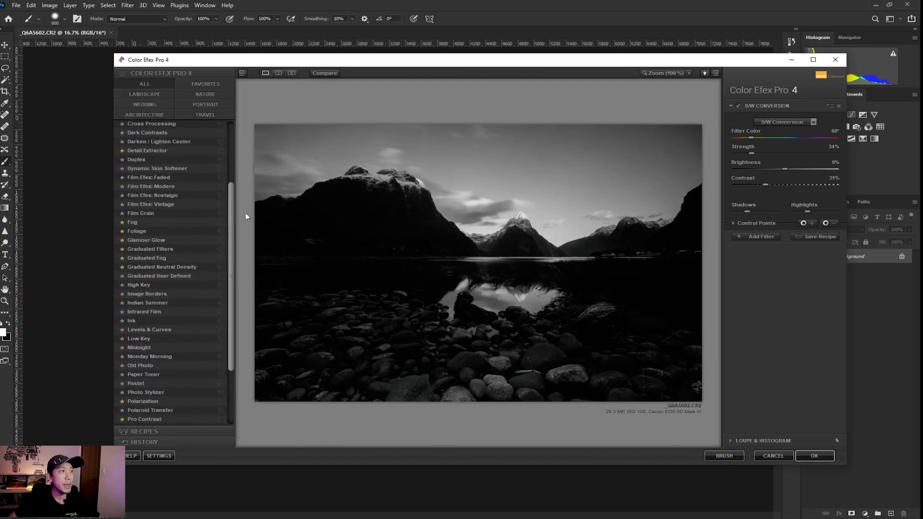
{"action": "left_click_drag", "start_coordinate": [232, 226], "coordinate": [247, 149]}
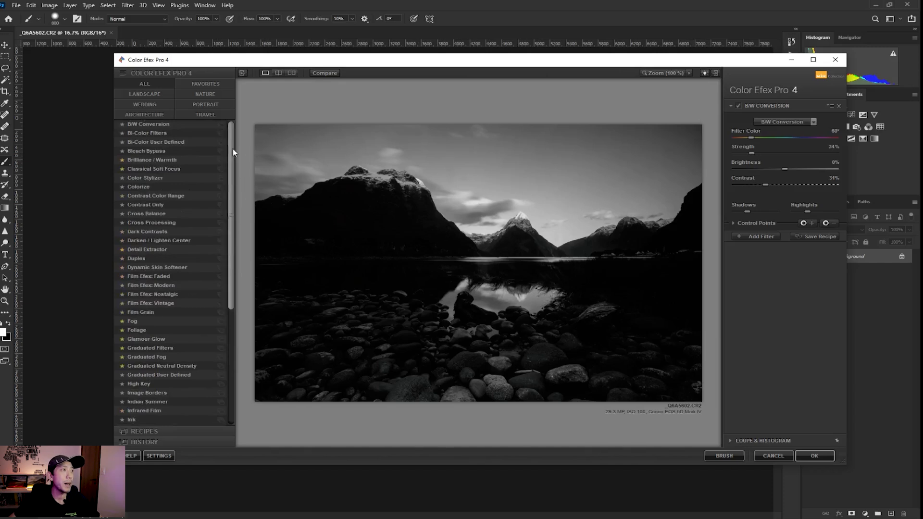
{"action": "left_click_drag", "start_coordinate": [233, 150], "coordinate": [260, 142]}
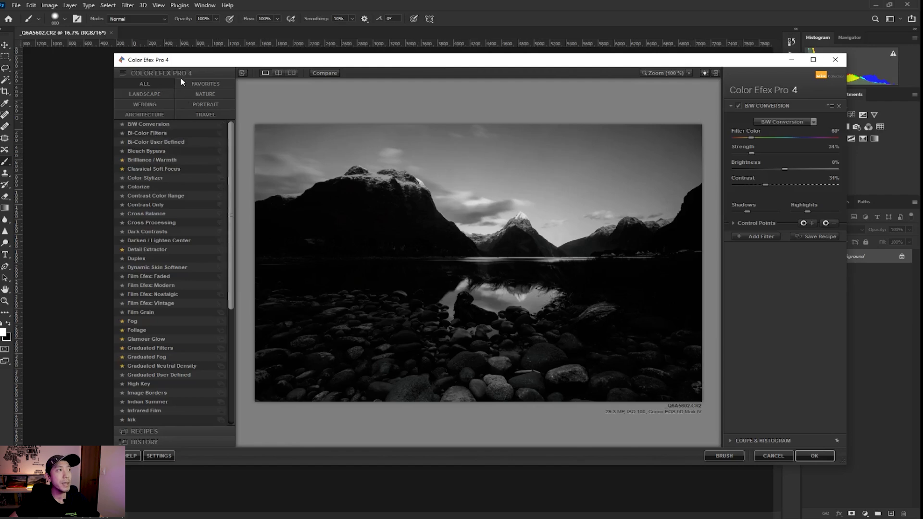
Browse the Landscape, Wedding, Architecture, All and Favorites categories, then apply Tonal Contrast.
{"action": "left_click", "coordinate": [155, 94]}
{"action": "left_click", "coordinate": [149, 106]}
{"action": "left_click", "coordinate": [152, 115]}
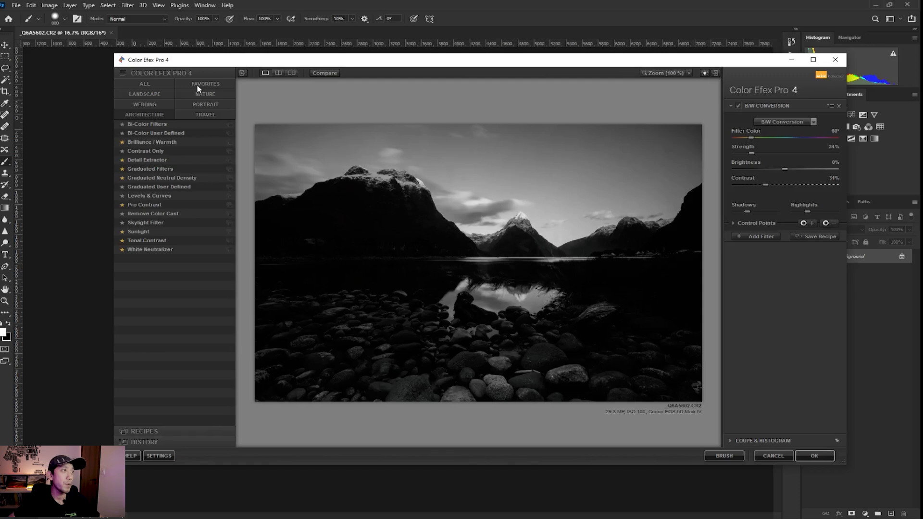
{"action": "left_click", "coordinate": [154, 86]}
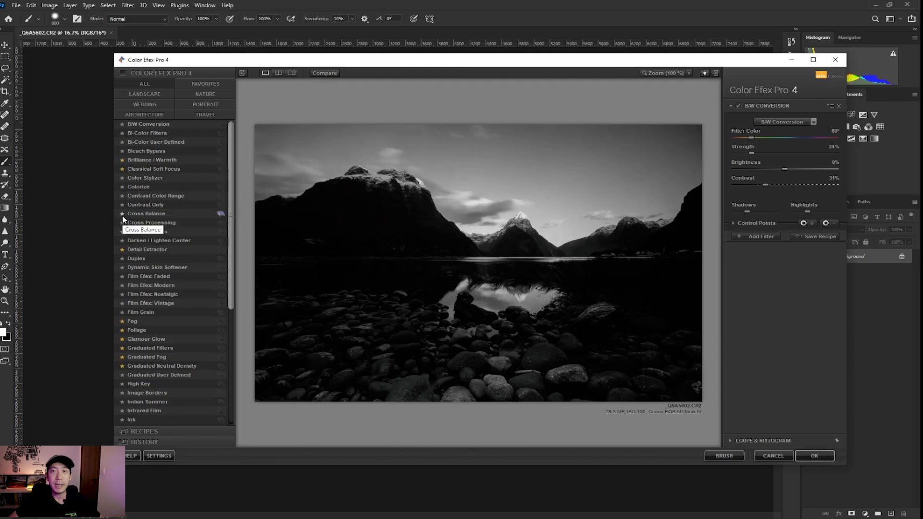
{"action": "left_click", "coordinate": [202, 84]}
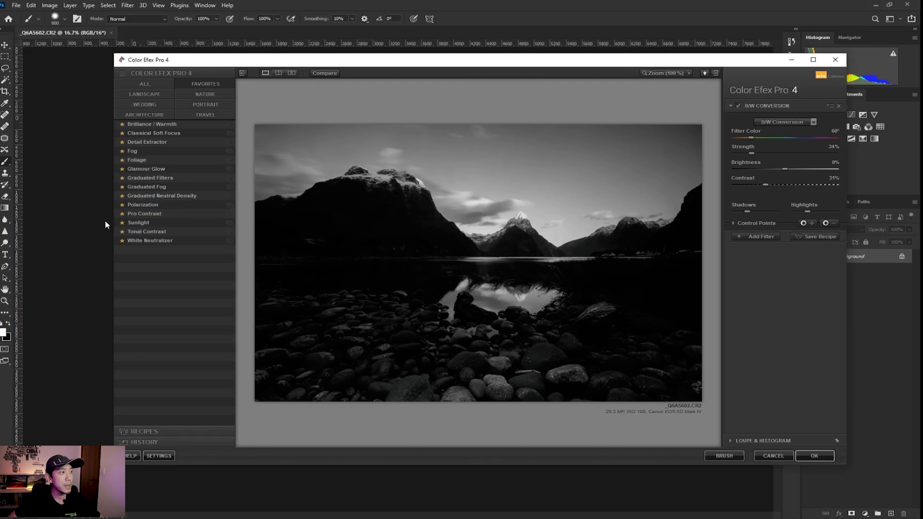
{"action": "left_click", "coordinate": [148, 233]}
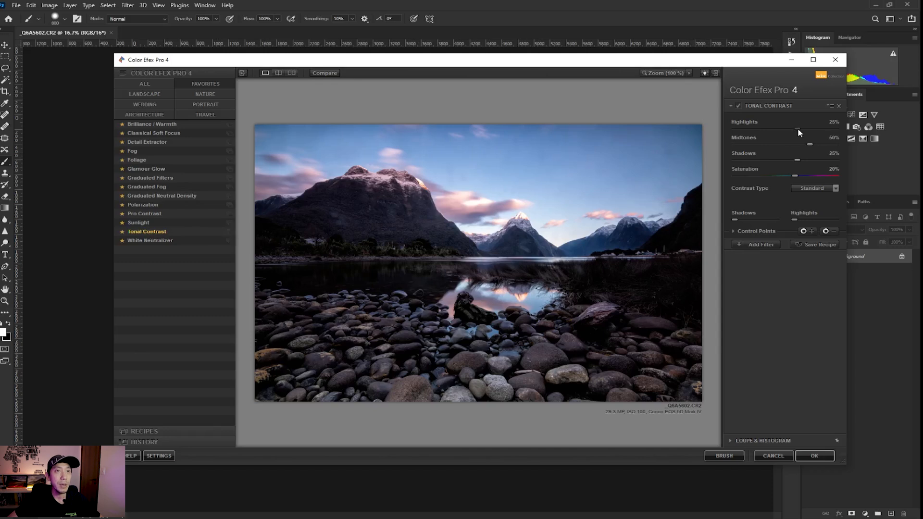
Enter 10% for Tonal Contrast's Highlights, Midtones, Shadows and Saturation after trying the sliders.
{"action": "left_click_drag", "start_coordinate": [798, 128], "coordinate": [755, 131]}
{"action": "left_click_drag", "start_coordinate": [817, 134], "coordinate": [791, 160]}
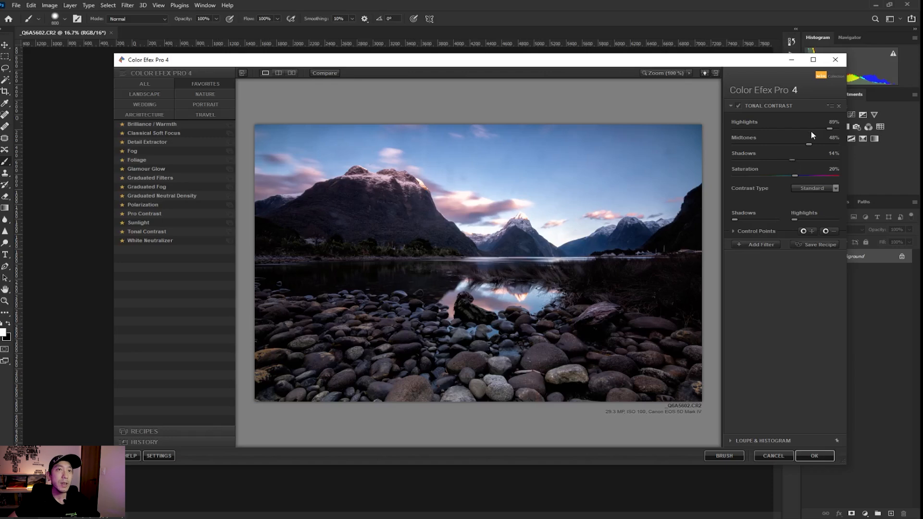
{"action": "double_click", "coordinate": [831, 123]}
{"action": "type", "text": "10"}
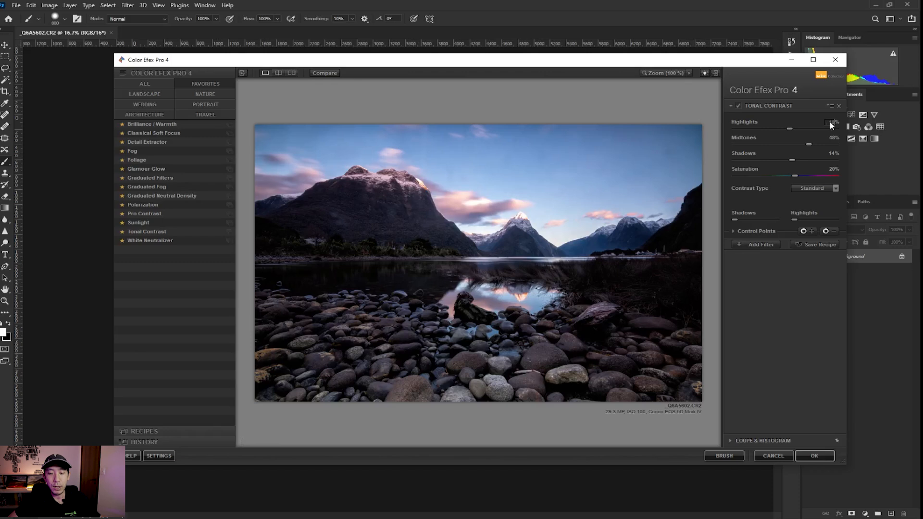
{"action": "double_click", "coordinate": [833, 139]}
{"action": "type", "text": "10"}
{"action": "double_click", "coordinate": [830, 154]}
{"action": "type", "text": "10"}
{"action": "double_click", "coordinate": [833, 169]}
{"action": "type", "text": "10"}
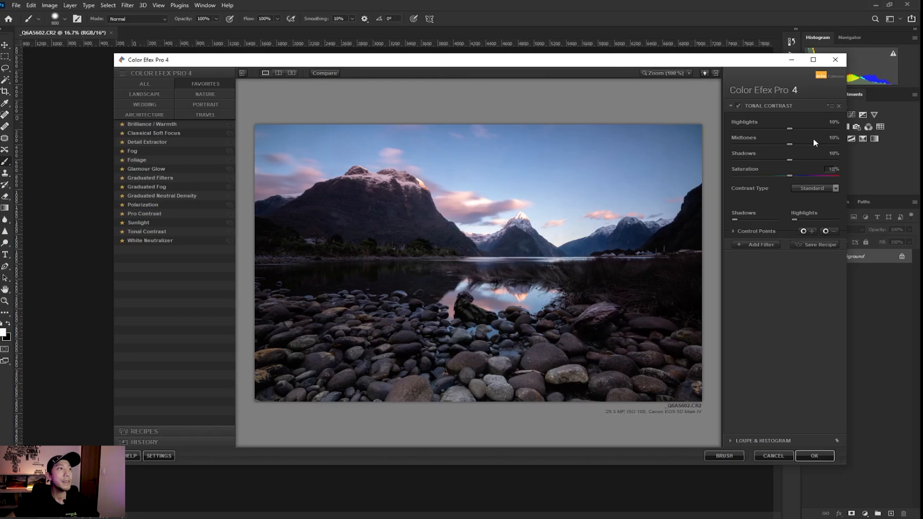
Compare the Tonal Contrast result with the original using the before/after split divider.
{"action": "left_click", "coordinate": [279, 73]}
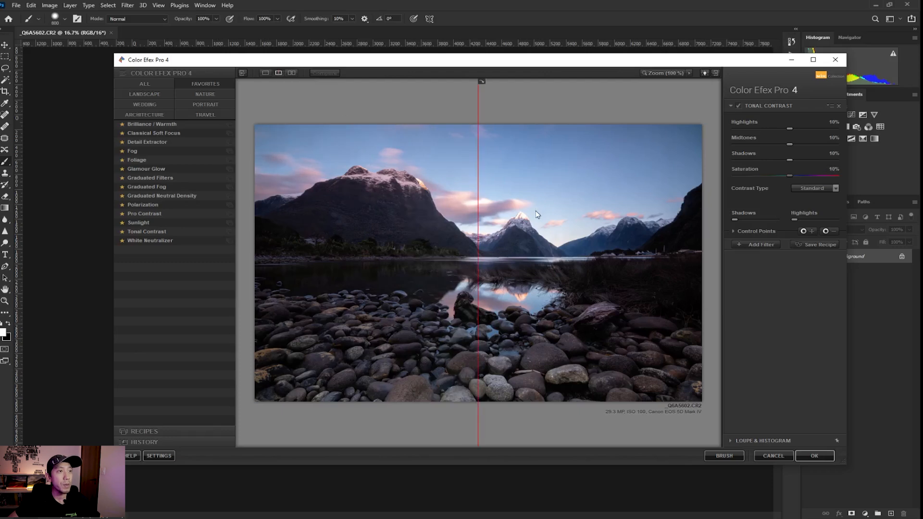
{"action": "left_click_drag", "start_coordinate": [476, 223], "coordinate": [309, 210]}
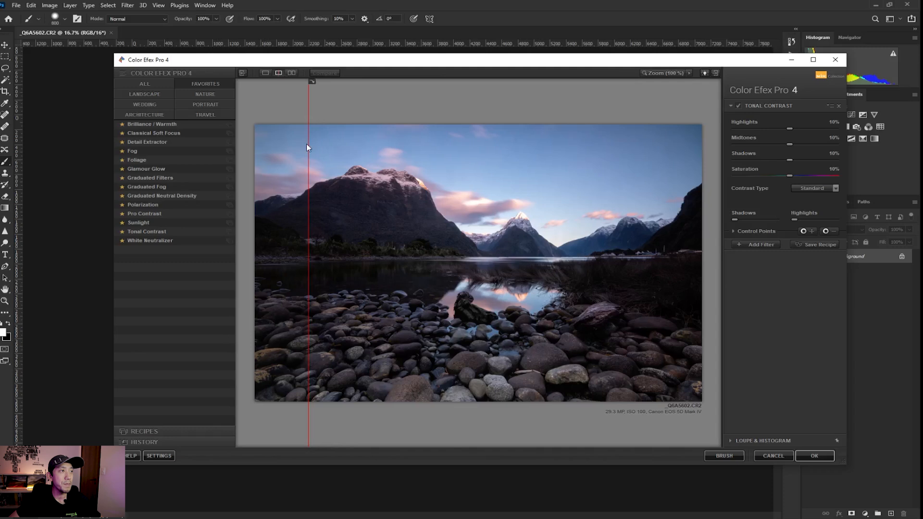
{"action": "left_click_drag", "start_coordinate": [319, 146], "coordinate": [331, 231]}
{"action": "left_click_drag", "start_coordinate": [533, 240], "coordinate": [202, 236]}
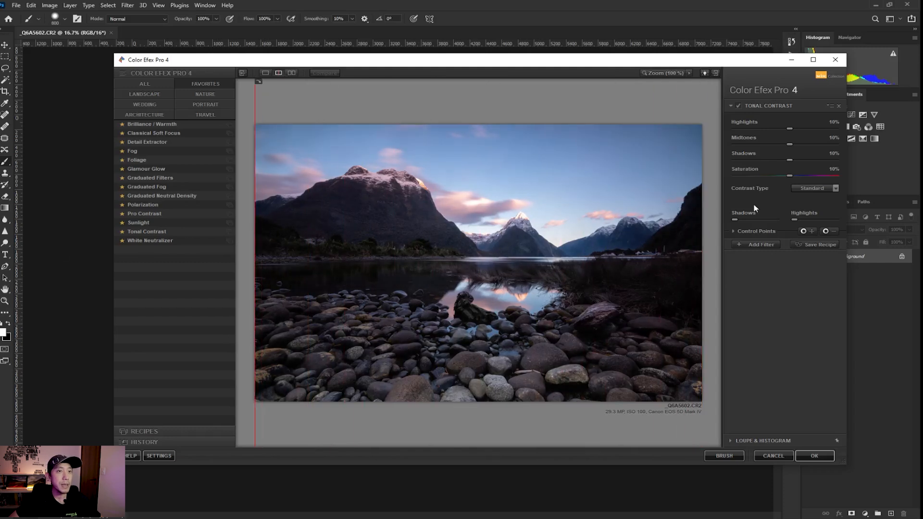
Try a control point on the dark lake water, delete it, and collapse the Control Points section.
{"action": "left_click", "coordinate": [809, 233]}
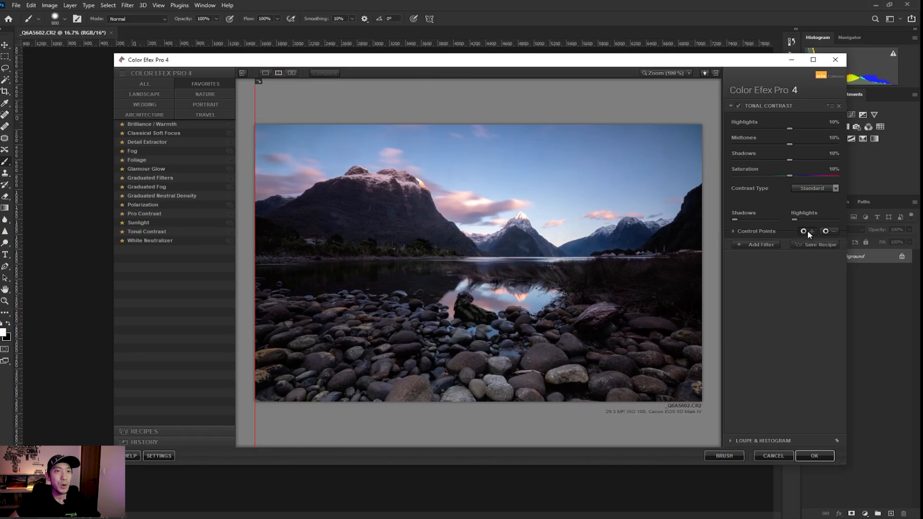
{"action": "left_click", "coordinate": [405, 272]}
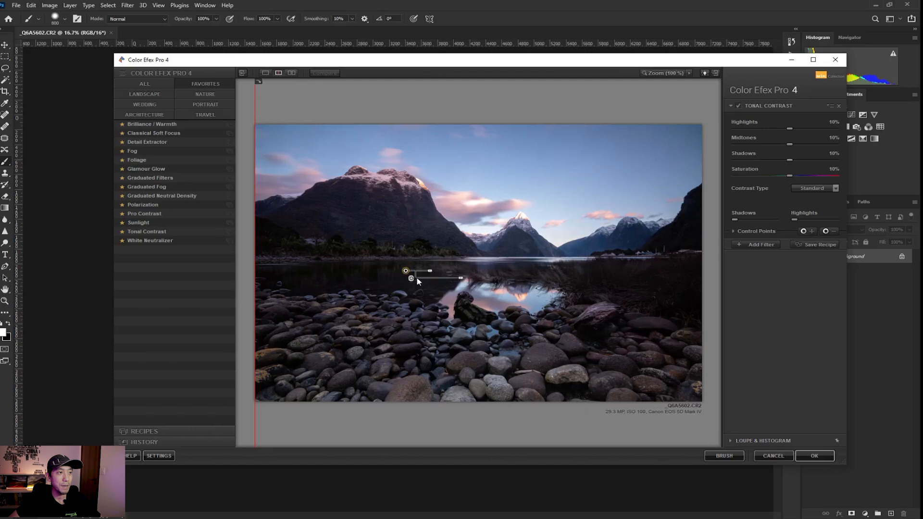
{"action": "left_click_drag", "start_coordinate": [430, 271], "coordinate": [446, 272]}
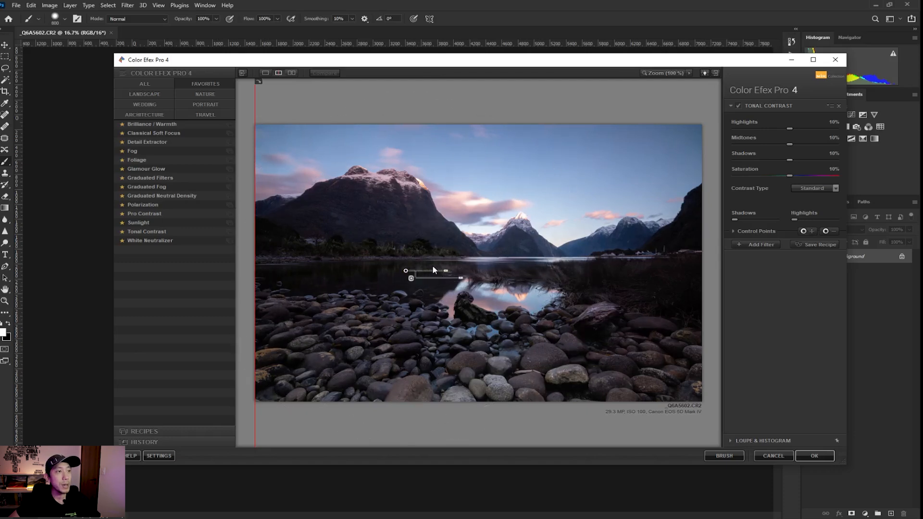
{"action": "left_click", "coordinate": [446, 274]}
{"action": "left_click", "coordinate": [407, 271]}
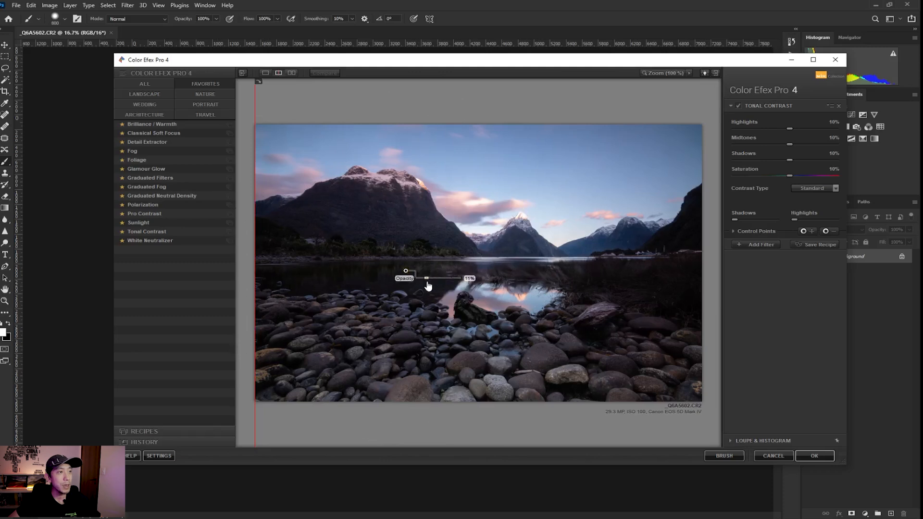
{"action": "left_click_drag", "start_coordinate": [407, 273], "coordinate": [412, 289]}
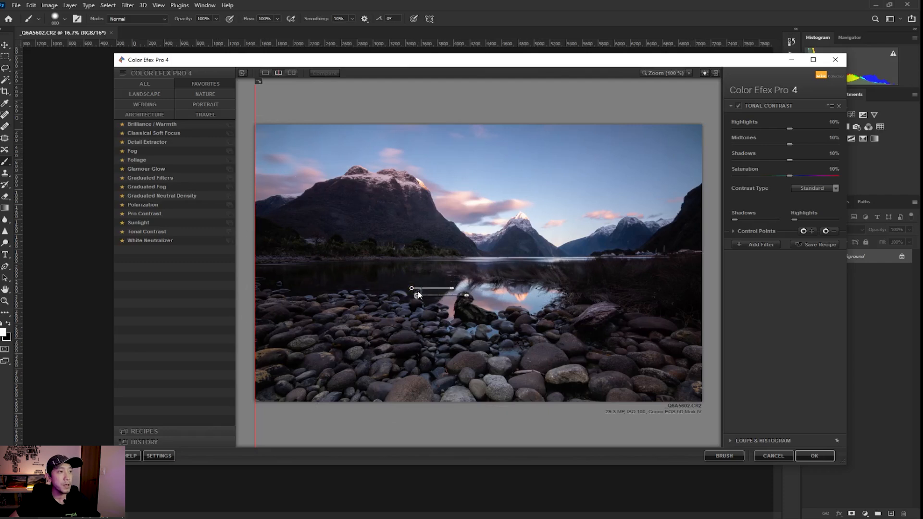
{"action": "left_click", "coordinate": [417, 295]}
{"action": "left_click", "coordinate": [411, 289]}
{"action": "key", "text": "Delete"}
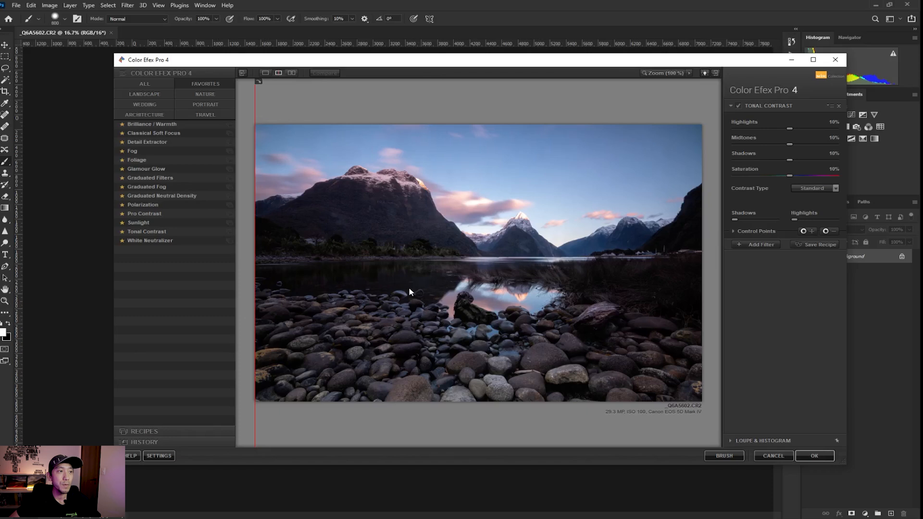
{"action": "left_click", "coordinate": [734, 232]}
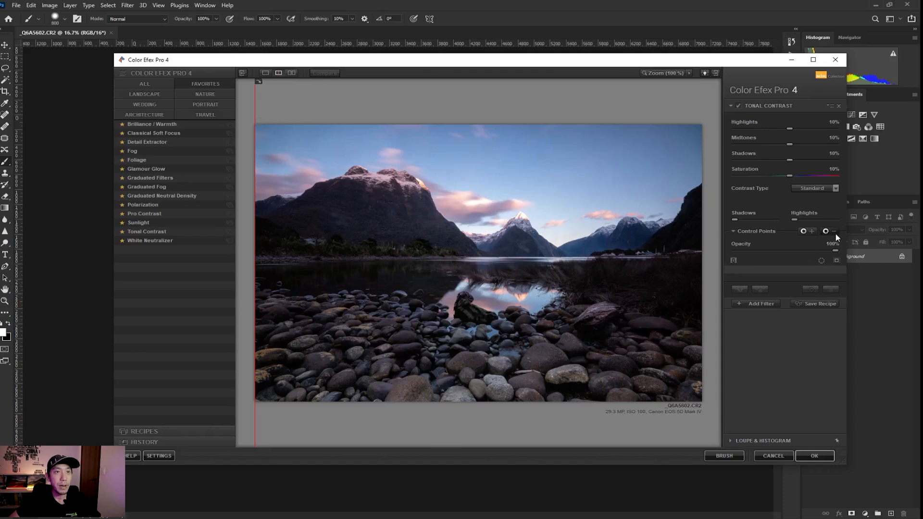
{"action": "left_click", "coordinate": [734, 231]}
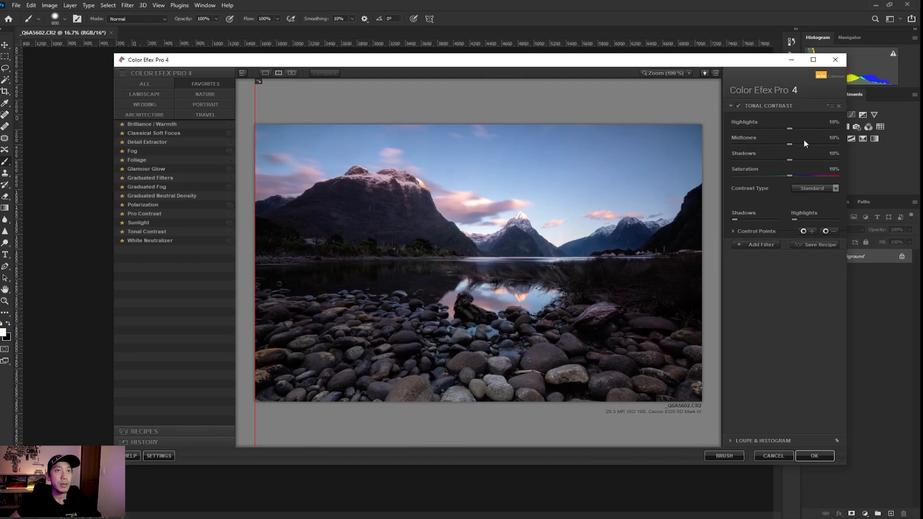
Add Pro Contrast as a second filter with Dynamic Contrast at about 13%, comparing against the original.
{"action": "left_click", "coordinate": [759, 245]}
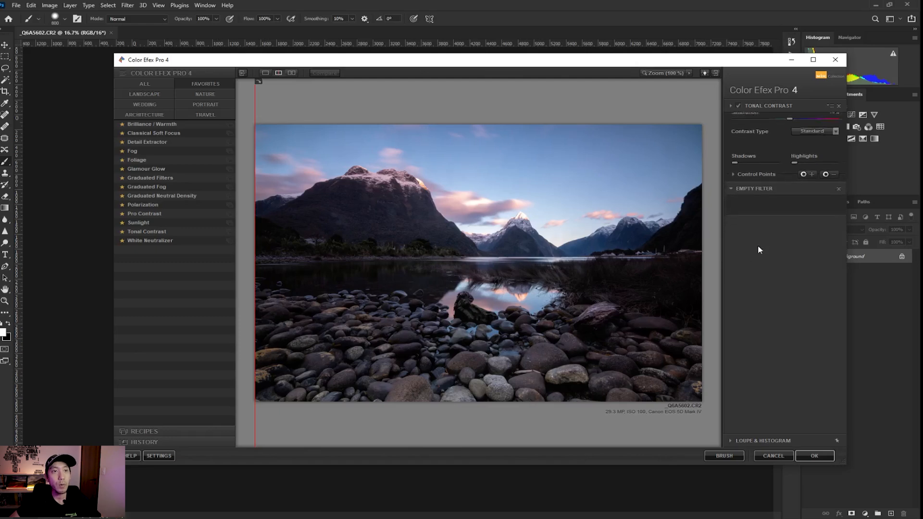
{"action": "left_click", "coordinate": [138, 215]}
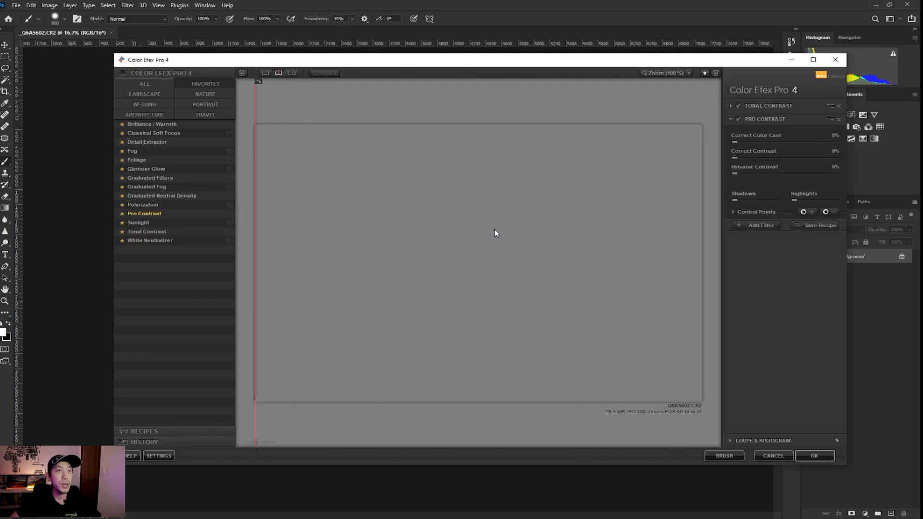
{"action": "left_click", "coordinate": [751, 173]}
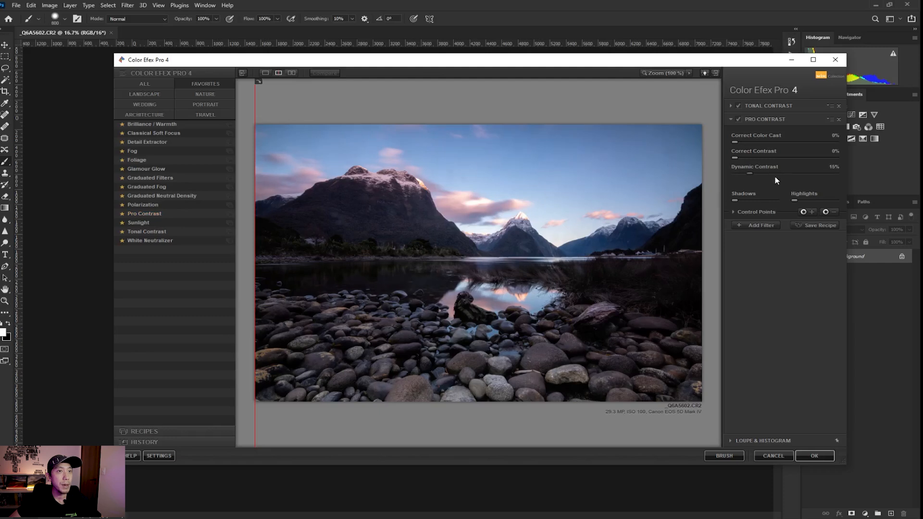
{"action": "left_click", "coordinate": [748, 173]}
{"action": "left_click_drag", "start_coordinate": [255, 261], "coordinate": [130, 392]}
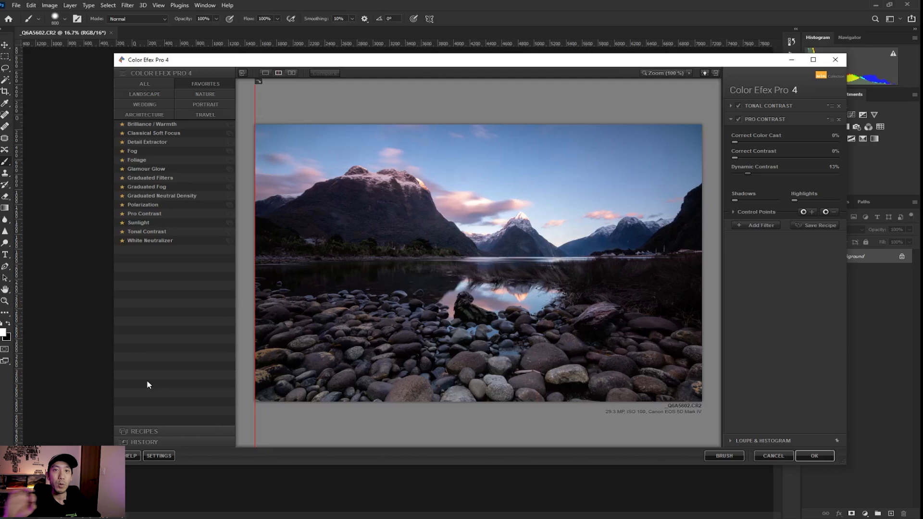
{"action": "left_click_drag", "start_coordinate": [254, 292], "coordinate": [143, 272]}
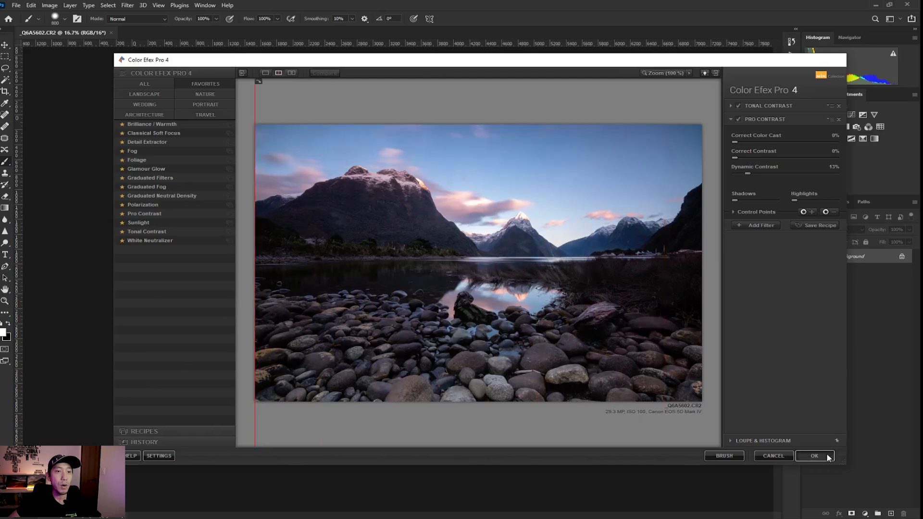
Apply the filters, hide the new layer with a black mask, and paint the effect onto rocks and peaks.
{"action": "left_click", "coordinate": [815, 456]}
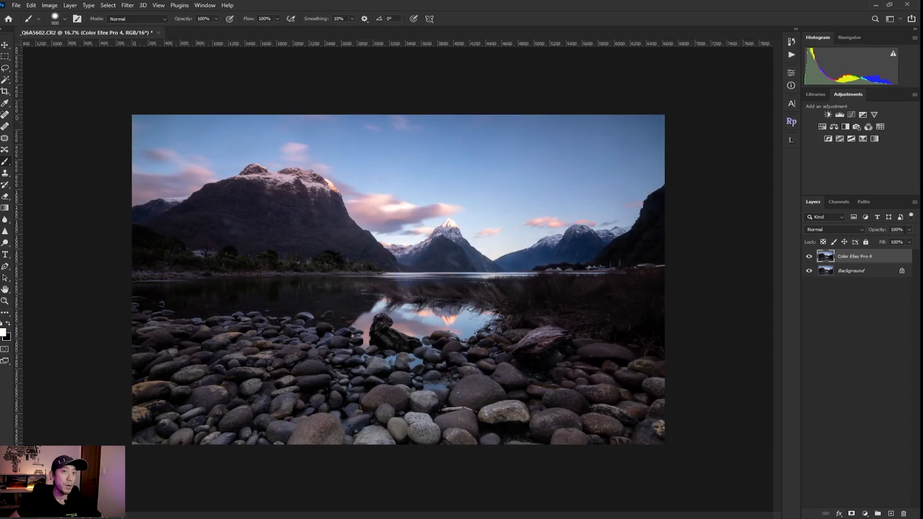
{"action": "left_click", "coordinate": [909, 230]}
{"action": "mouse_move", "coordinate": [911, 239]}
{"action": "left_mouse_down"}
{"action": "mouse_move", "coordinate": [887, 241]}
{"action": "mouse_move", "coordinate": [911, 242]}
{"action": "left_mouse_up"}
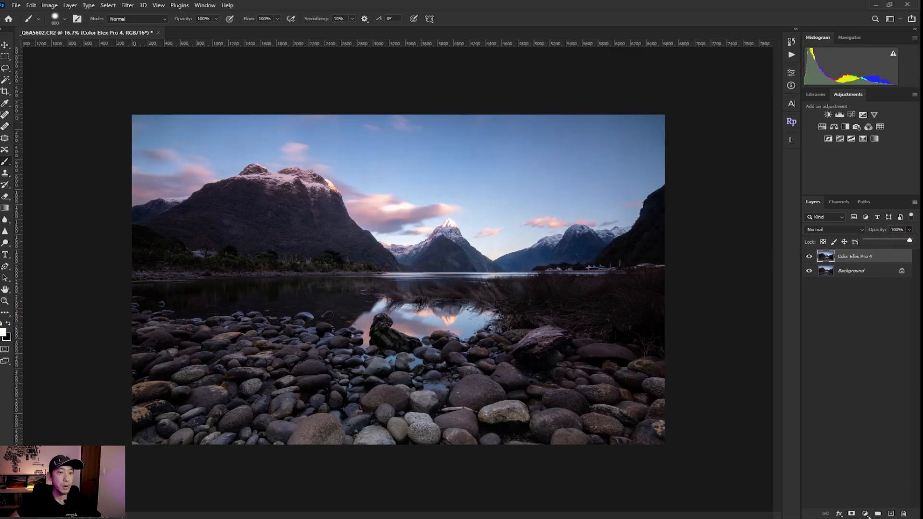
{"action": "left_click", "coordinate": [852, 514], "text": "alt"}
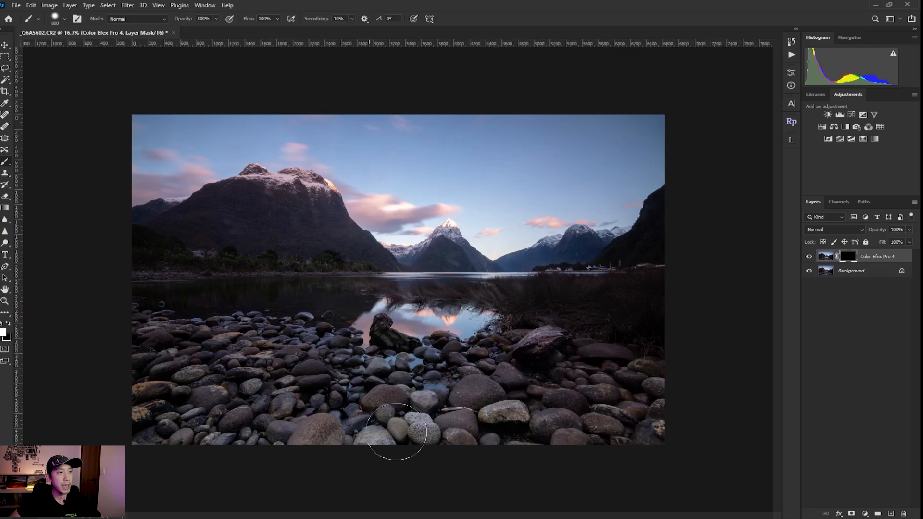
{"action": "mouse_move", "coordinate": [339, 353]}
{"action": "left_mouse_down"}
{"action": "mouse_move", "coordinate": [211, 339]}
{"action": "mouse_move", "coordinate": [467, 433]}
{"action": "mouse_move", "coordinate": [126, 383]}
{"action": "mouse_move", "coordinate": [147, 370]}
{"action": "left_mouse_up"}
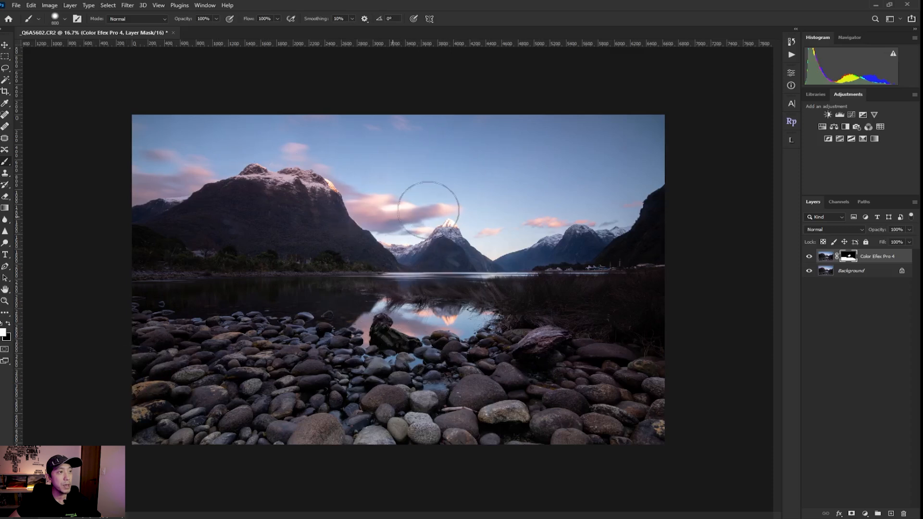
{"action": "mouse_move", "coordinate": [318, 188]}
{"action": "left_mouse_down"}
{"action": "mouse_move", "coordinate": [310, 196]}
{"action": "mouse_move", "coordinate": [623, 241]}
{"action": "left_mouse_up"}
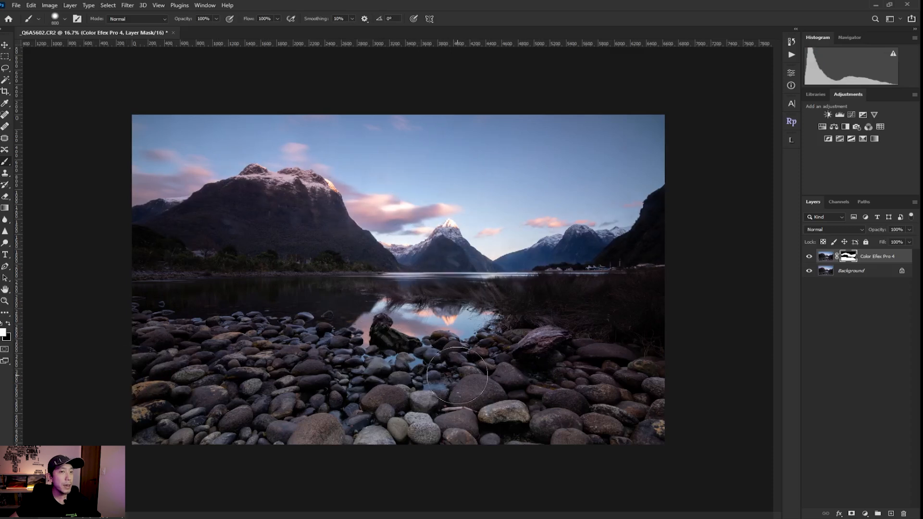
Select the layer's image and relaunch Color Efex Pro 4 from the Nik Collection menu.
{"action": "left_click", "coordinate": [833, 258]}
{"action": "left_click", "coordinate": [127, 5]}
{"action": "mouse_move", "coordinate": [203, 214]}
{"action": "left_click", "coordinate": [261, 216]}
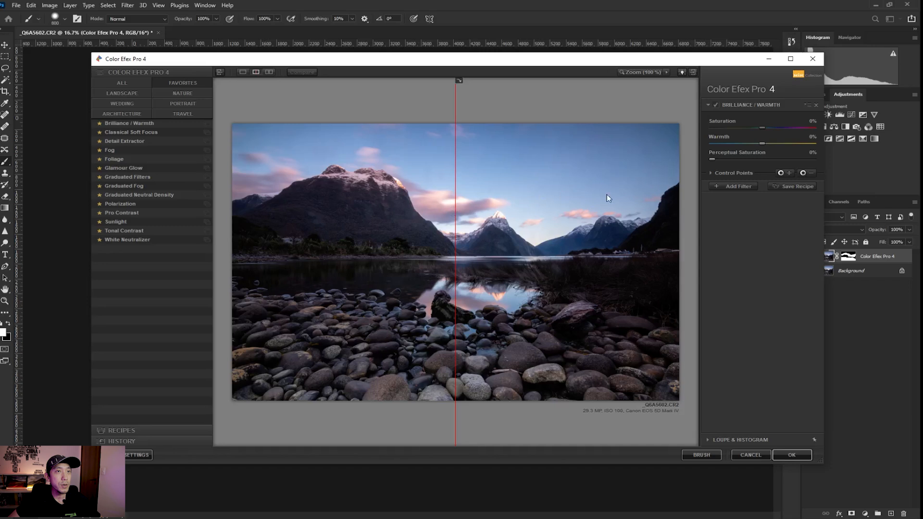
Set Brilliance / Warmth to Warmth 16% and Perceptual Saturation 7%, compare, and apply it.
{"action": "mouse_move", "coordinate": [785, 142]}
{"action": "left_mouse_down"}
{"action": "mouse_move", "coordinate": [736, 146]}
{"action": "mouse_move", "coordinate": [777, 142]}
{"action": "left_mouse_up"}
{"action": "left_click_drag", "start_coordinate": [740, 159], "coordinate": [729, 159]}
{"action": "left_click_drag", "start_coordinate": [456, 195], "coordinate": [234, 194]}
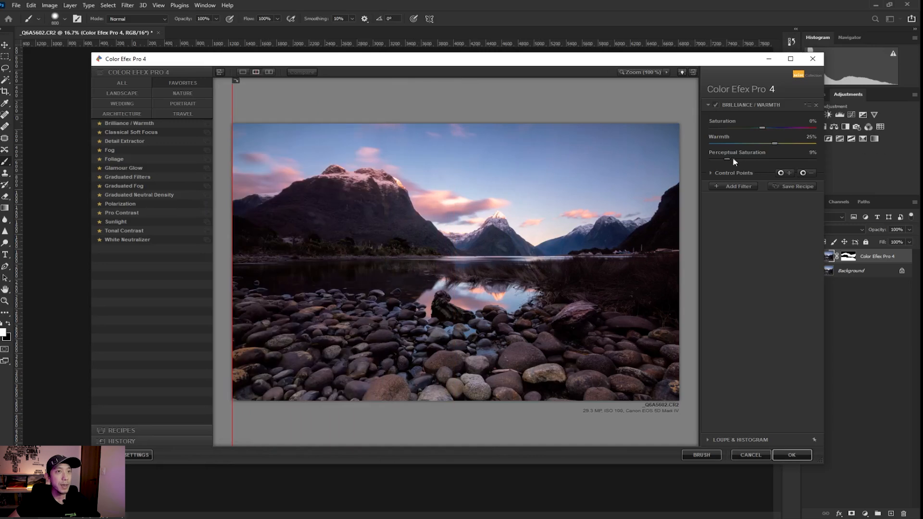
{"action": "left_click_drag", "start_coordinate": [745, 160], "coordinate": [775, 160]}
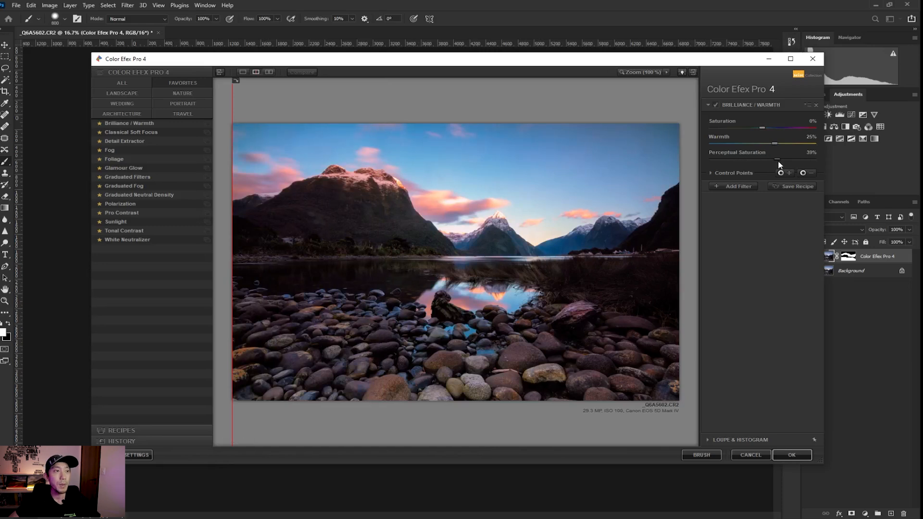
{"action": "left_click_drag", "start_coordinate": [780, 165], "coordinate": [720, 161]}
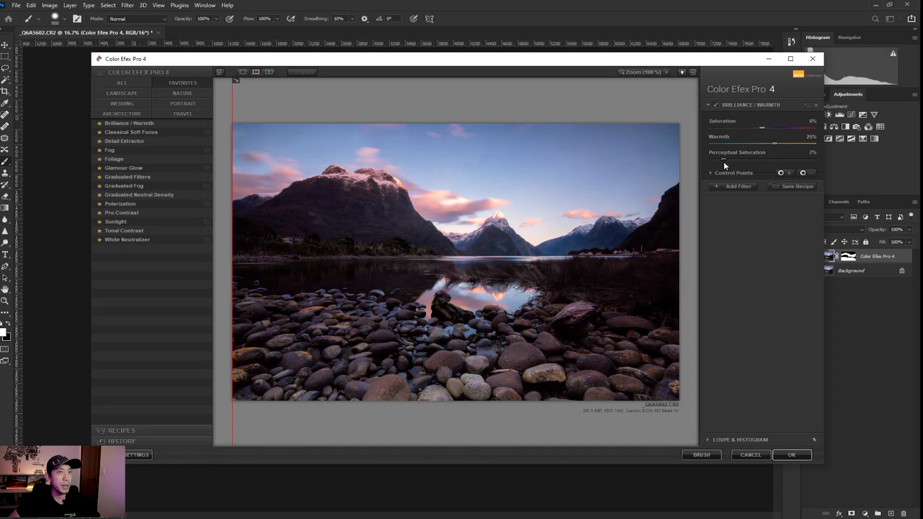
{"action": "left_click_drag", "start_coordinate": [233, 211], "coordinate": [233, 231]}
{"action": "left_click_drag", "start_coordinate": [233, 236], "coordinate": [49, 281]}
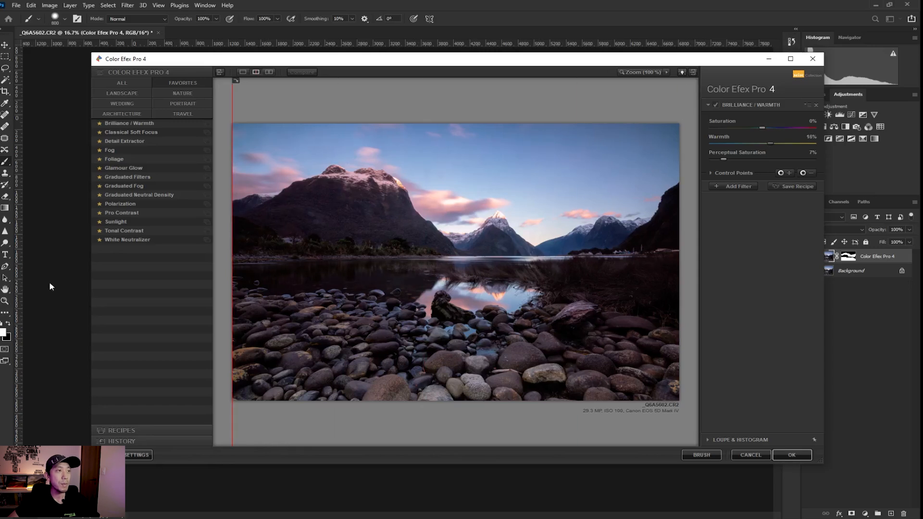
{"action": "left_click", "coordinate": [787, 459]}
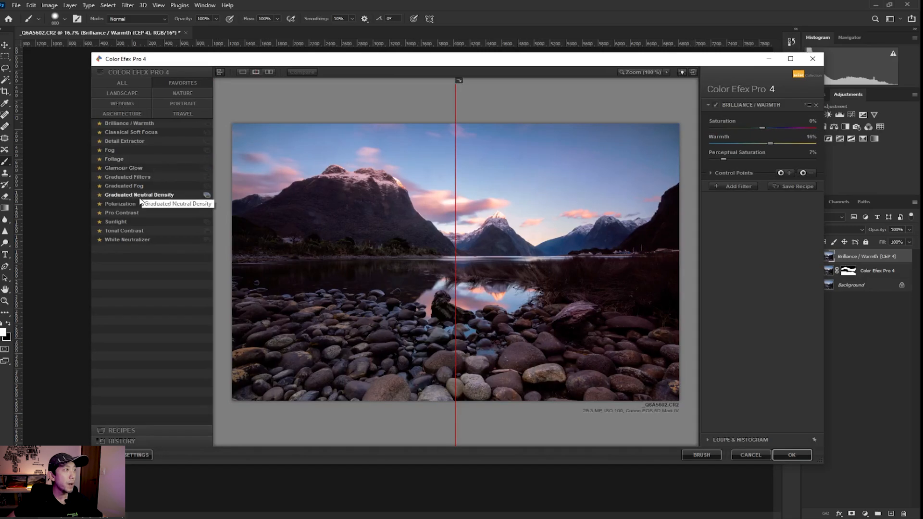
Preview the Sunlight filter, sweeping the split divider to compare it with the original.
{"action": "left_click", "coordinate": [131, 223]}
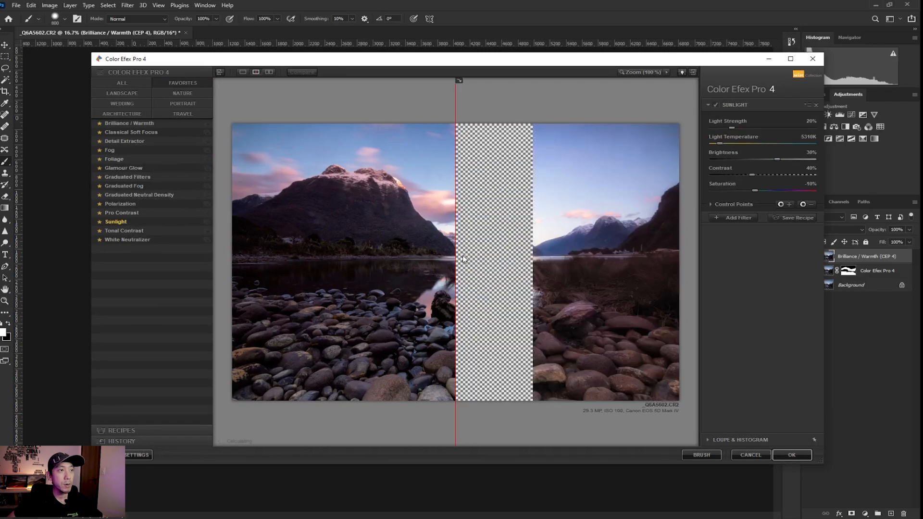
{"action": "left_click_drag", "start_coordinate": [456, 258], "coordinate": [102, 240]}
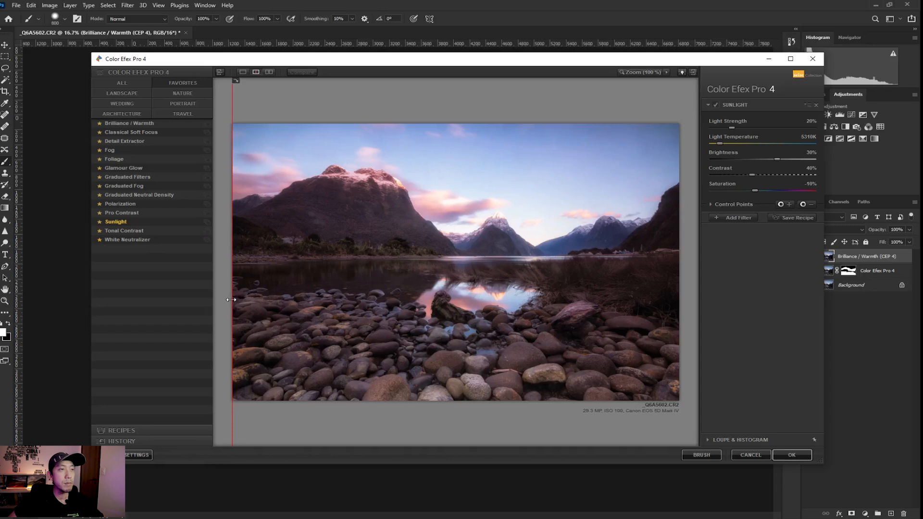
{"action": "left_click_drag", "start_coordinate": [231, 300], "coordinate": [205, 316]}
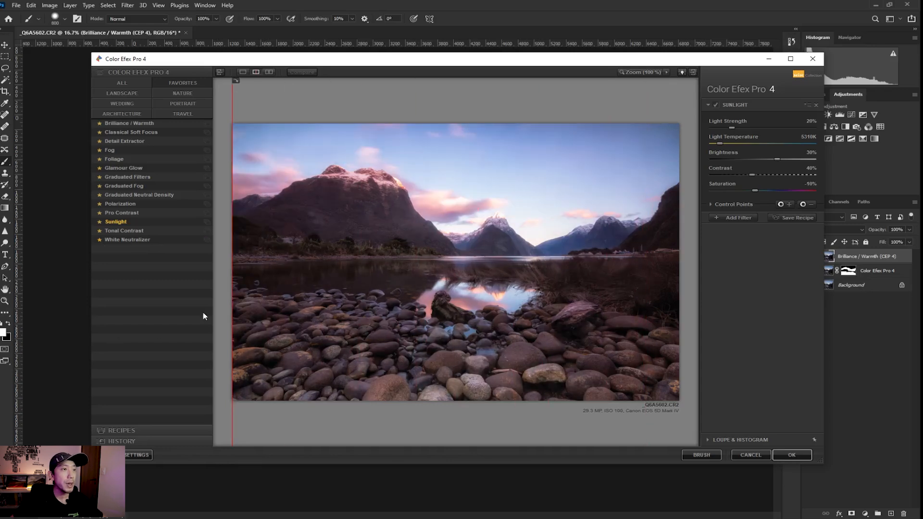
{"action": "left_click_drag", "start_coordinate": [233, 307], "coordinate": [18, 304]}
{"action": "left_click_drag", "start_coordinate": [231, 344], "coordinate": [190, 383]}
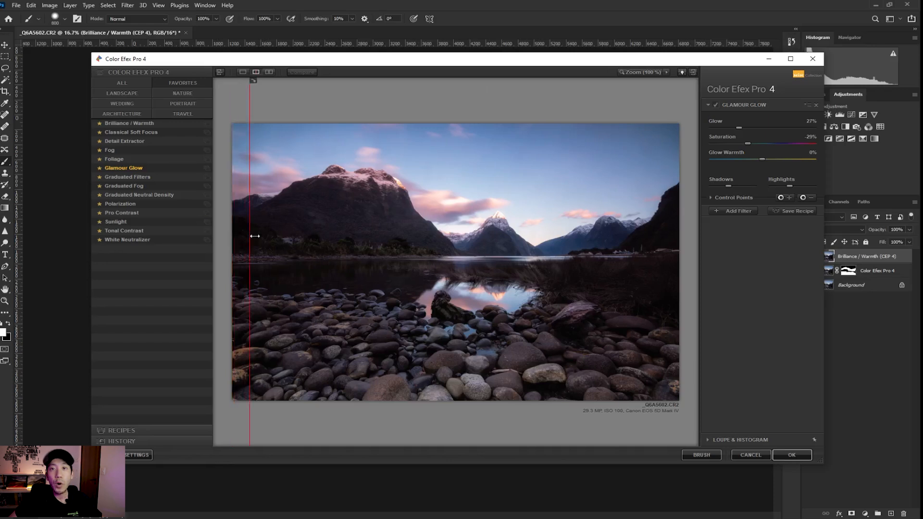
Preview Classical Soft Focus against the original, then return to Sunlight.
{"action": "left_click", "coordinate": [129, 132]}
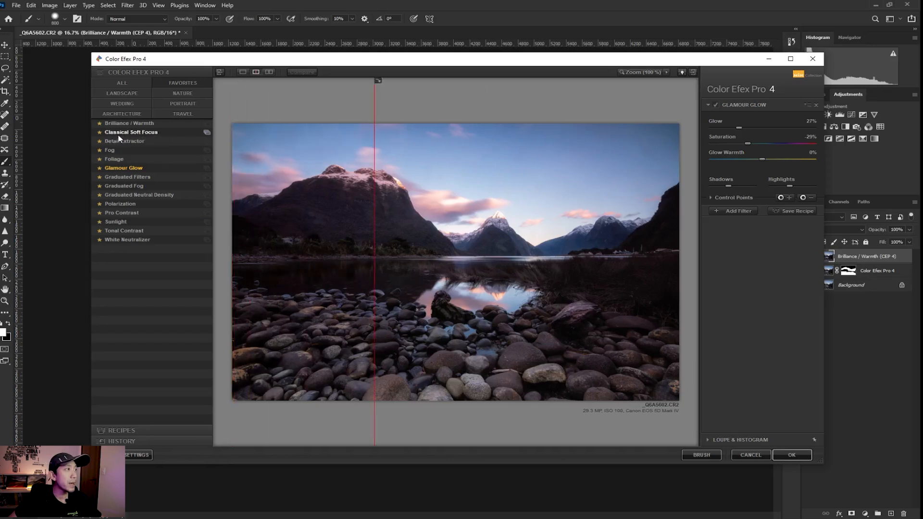
{"action": "left_click_drag", "start_coordinate": [374, 277], "coordinate": [226, 269]}
{"action": "left_click", "coordinate": [116, 221]}
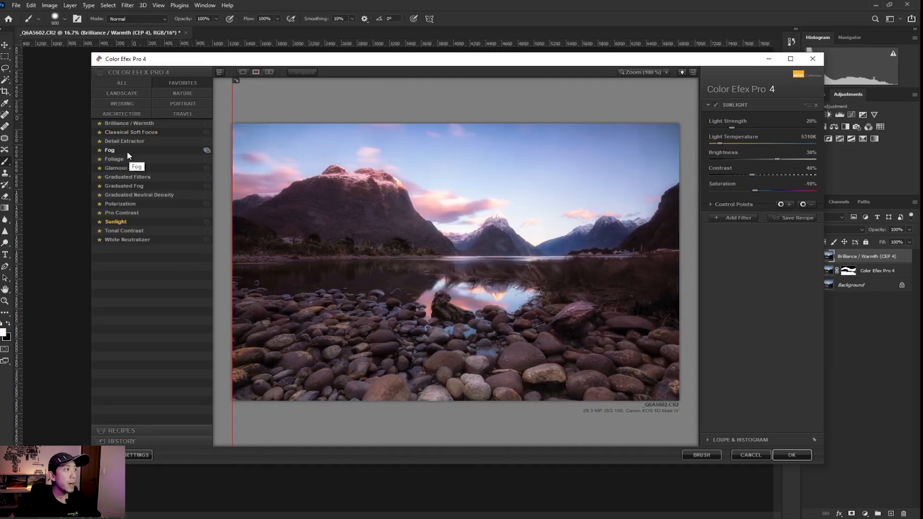
Preview Detail Extractor at 25% with Normal radius, comparing it repeatedly against the original.
{"action": "left_click", "coordinate": [136, 142]}
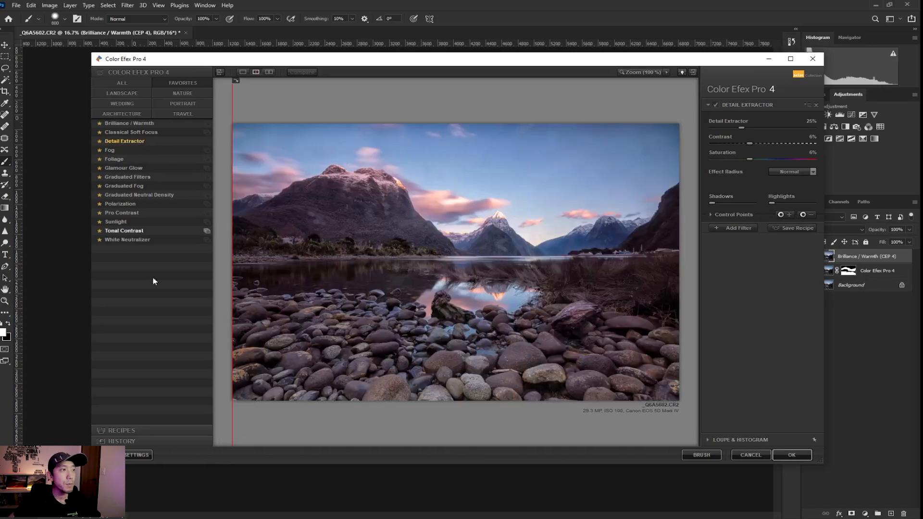
{"action": "left_click_drag", "start_coordinate": [233, 300], "coordinate": [231, 358]}
{"action": "left_click_drag", "start_coordinate": [232, 301], "coordinate": [232, 332]}
{"action": "left_click_drag", "start_coordinate": [233, 278], "coordinate": [67, 289]}
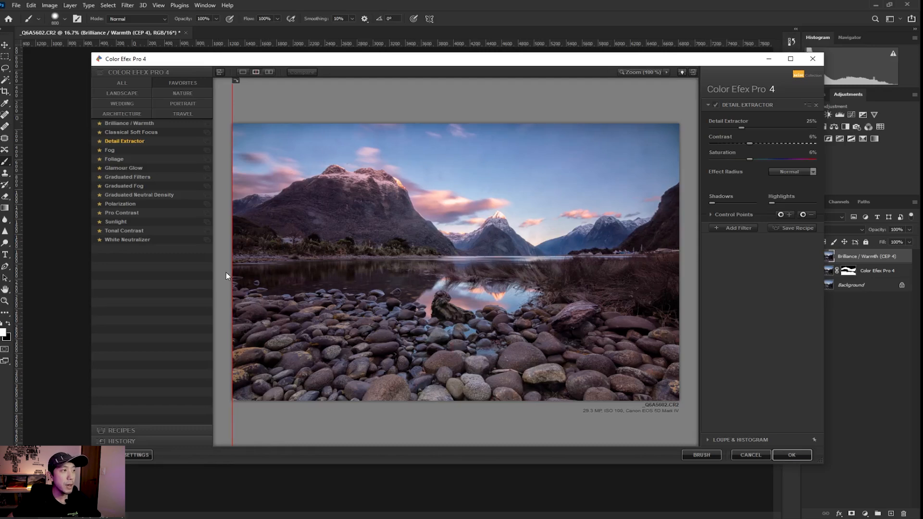
{"action": "mouse_move", "coordinate": [233, 278]}
{"action": "left_mouse_down"}
{"action": "mouse_move", "coordinate": [663, 313]}
{"action": "mouse_move", "coordinate": [232, 289]}
{"action": "left_mouse_up"}
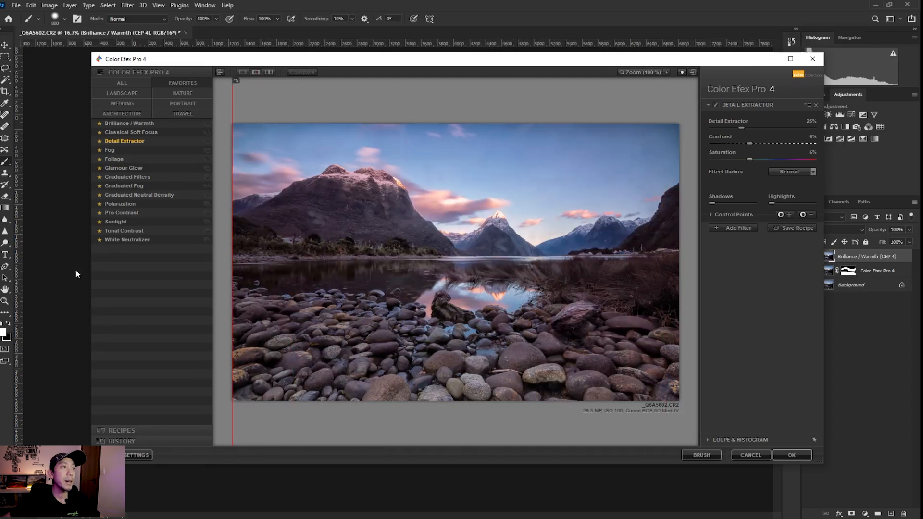
{"action": "left_click_drag", "start_coordinate": [232, 216], "coordinate": [209, 236]}
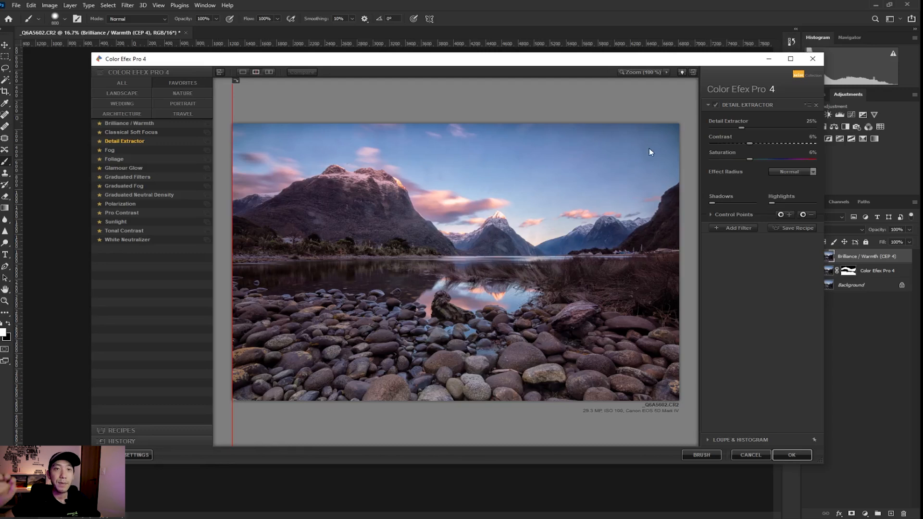
Preview Foliage and the graduated sky against the original with the split divider.
{"action": "left_click", "coordinate": [139, 178]}
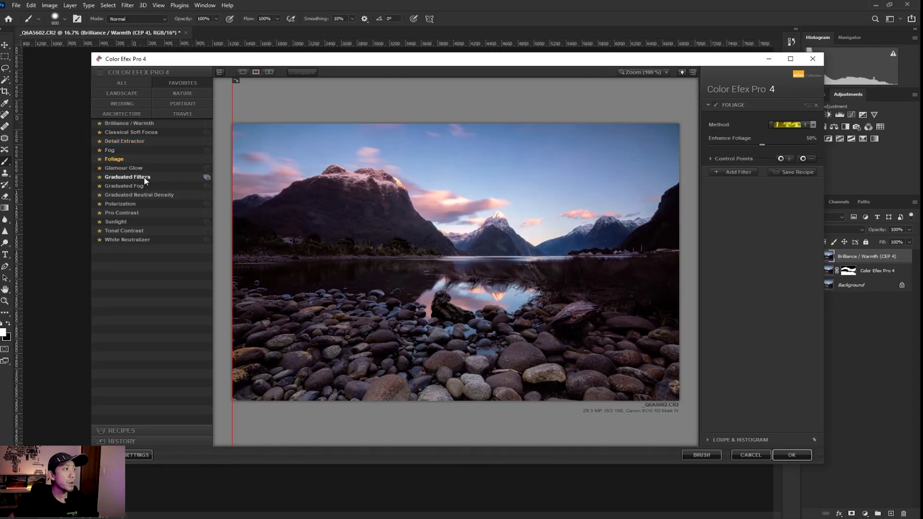
{"action": "left_click_drag", "start_coordinate": [233, 250], "coordinate": [25, 272]}
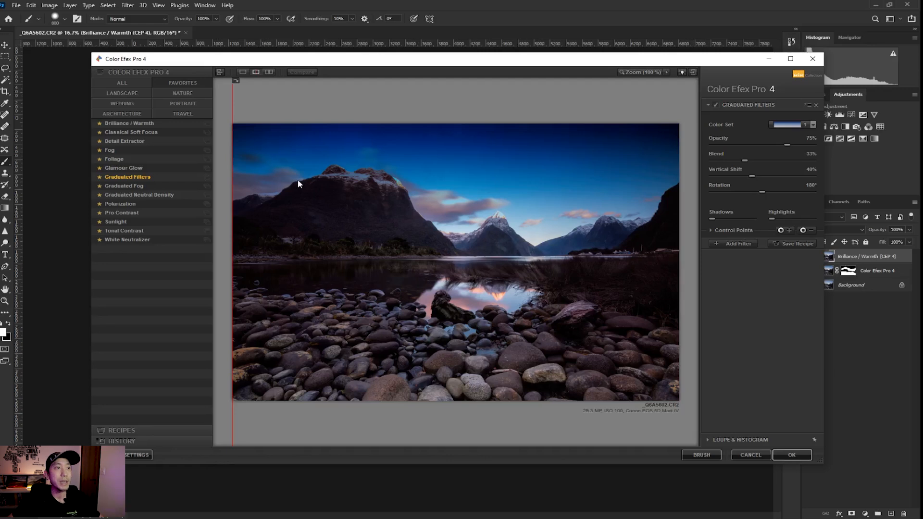
{"action": "left_click_drag", "start_coordinate": [233, 236], "coordinate": [23, 248]}
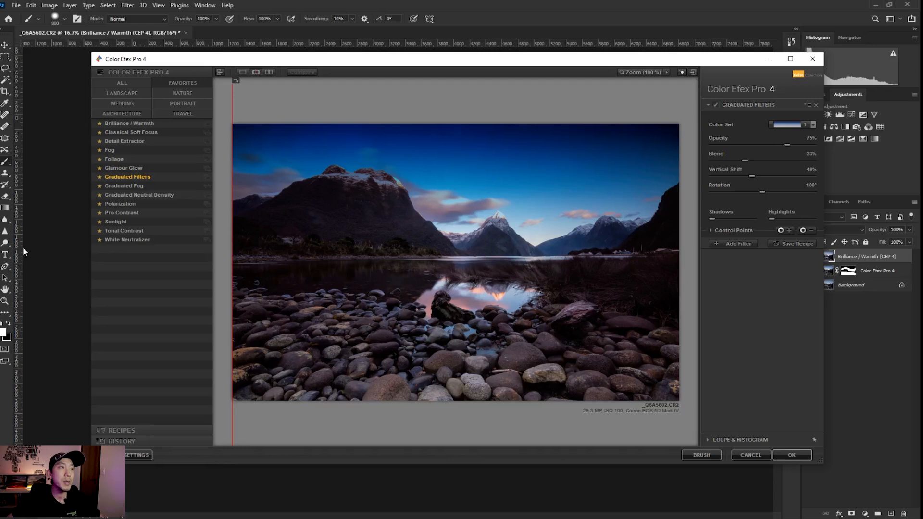
Reduce the Graduated Filters opacity to 30%, then load White Neutralizer.
{"action": "left_click_drag", "start_coordinate": [233, 262], "coordinate": [44, 267]}
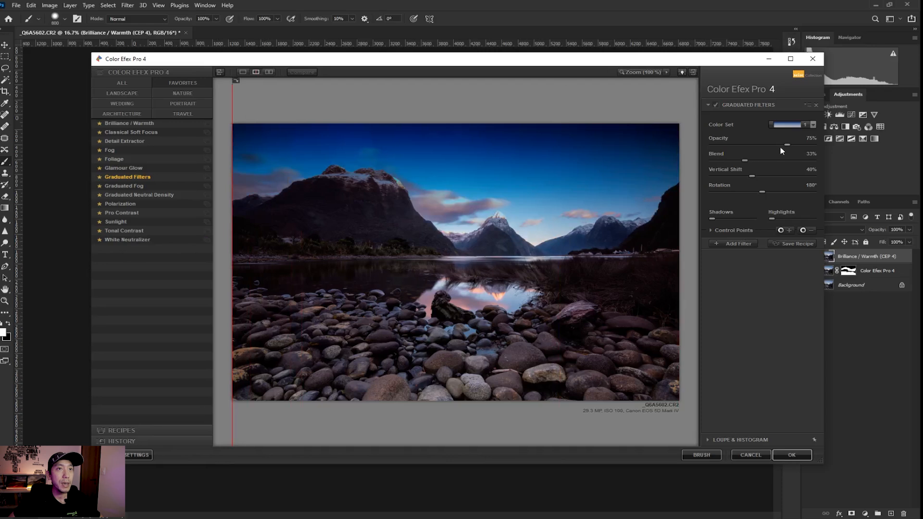
{"action": "left_click_drag", "start_coordinate": [783, 144], "coordinate": [748, 145]}
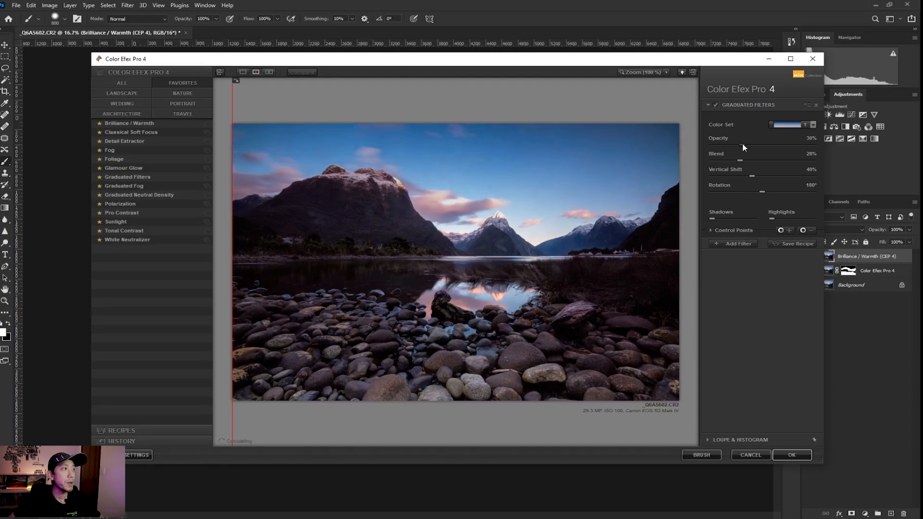
{"action": "left_click", "coordinate": [129, 240]}
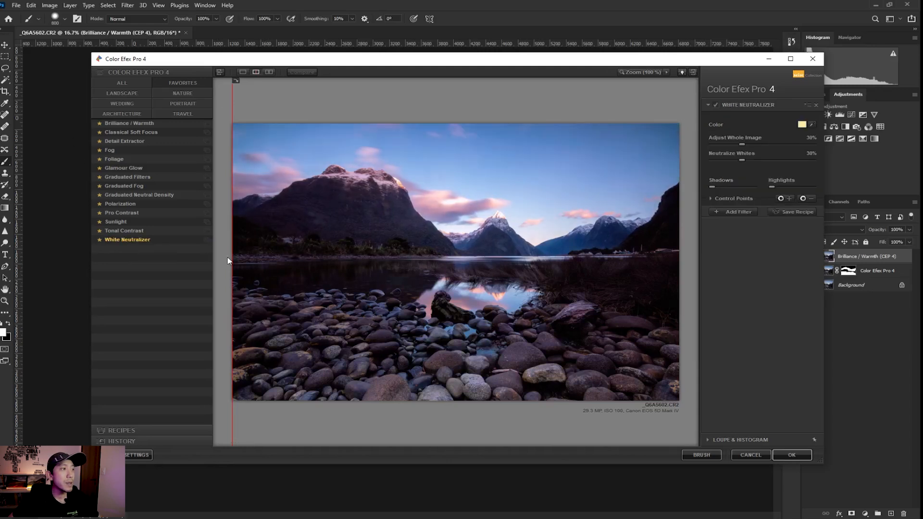
Show all filters and preview Film Efex: Modern against the original.
{"action": "left_click_drag", "start_coordinate": [233, 259], "coordinate": [683, 270]}
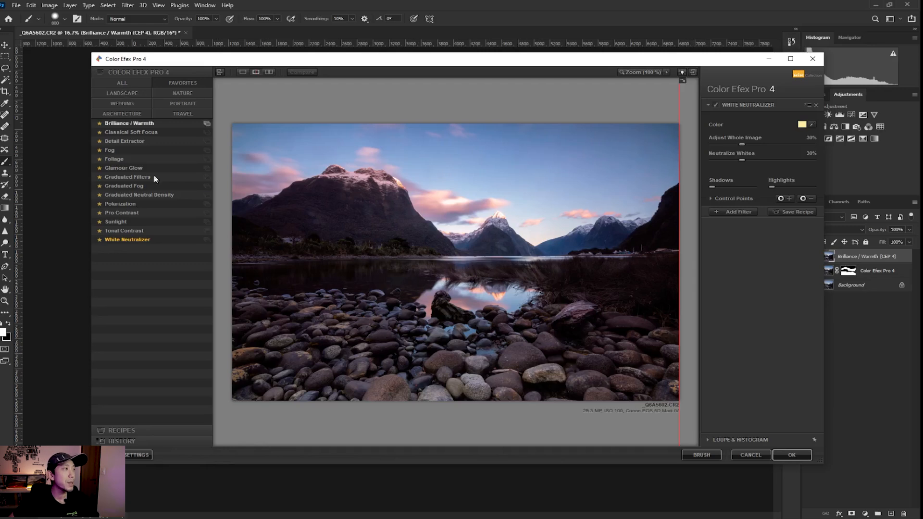
{"action": "left_click", "coordinate": [130, 81]}
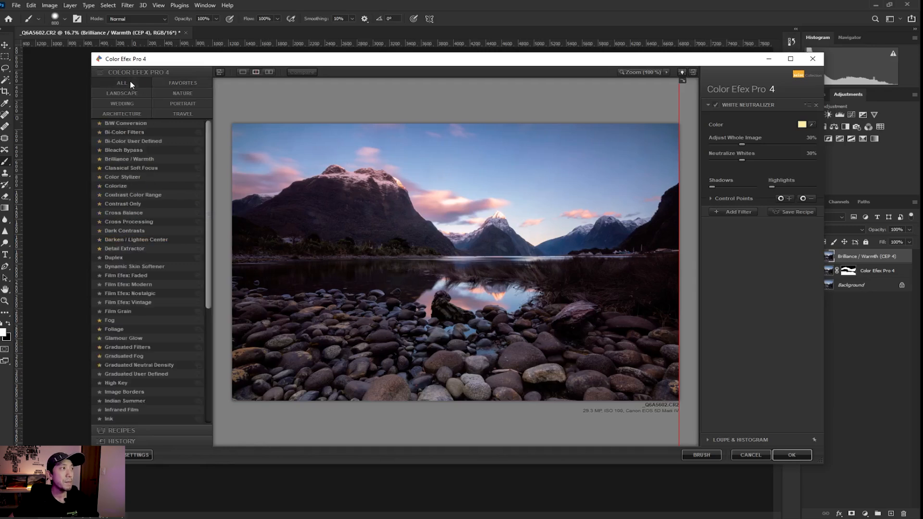
{"action": "left_click_drag", "start_coordinate": [210, 206], "coordinate": [202, 326]}
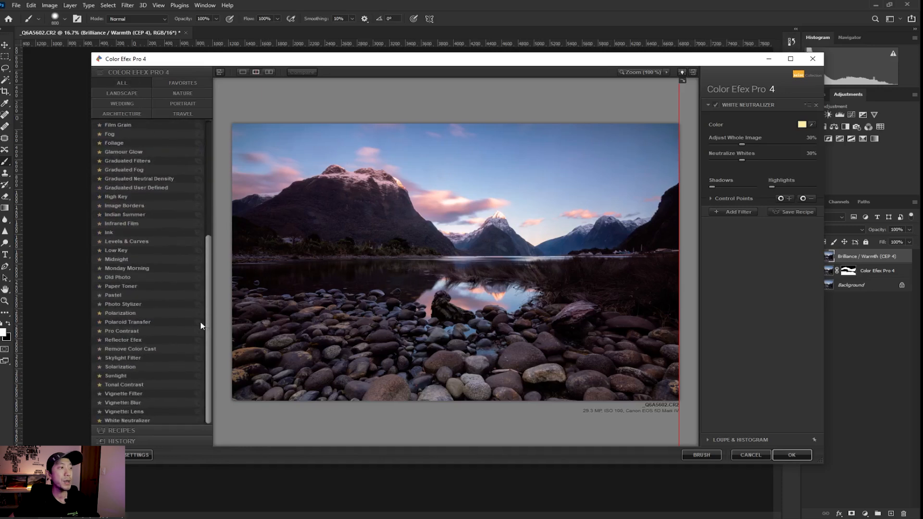
{"action": "scroll", "coordinate": [202, 326], "scroll_direction": "up", "scroll_amount": 7}
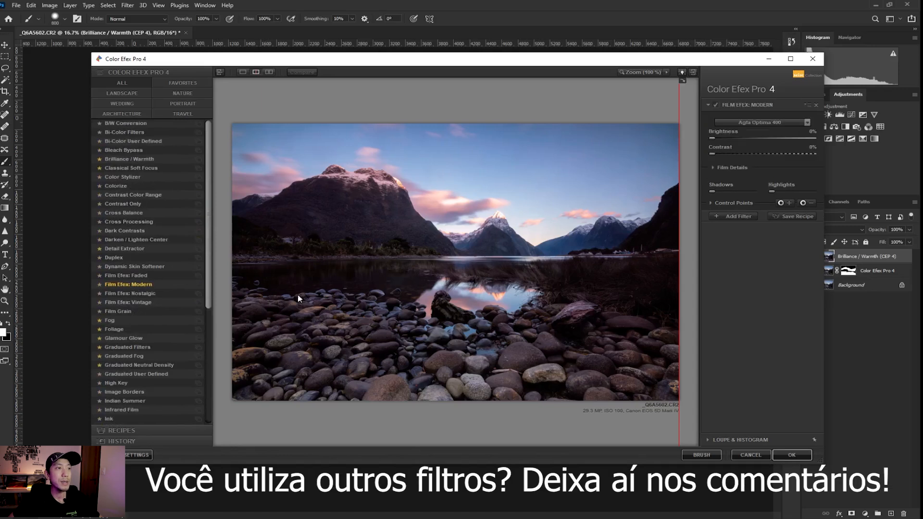
{"action": "left_click_drag", "start_coordinate": [682, 157], "coordinate": [233, 231]}
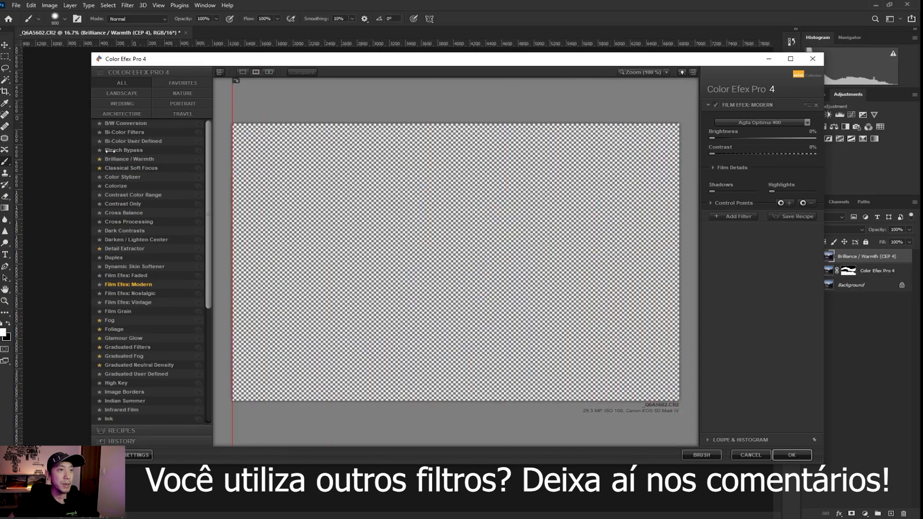
Set Film Efex: Modern Brightness to 72%, close the plugin, and open the Nik Collection menu.
{"action": "left_click_drag", "start_coordinate": [736, 138], "coordinate": [785, 138]}
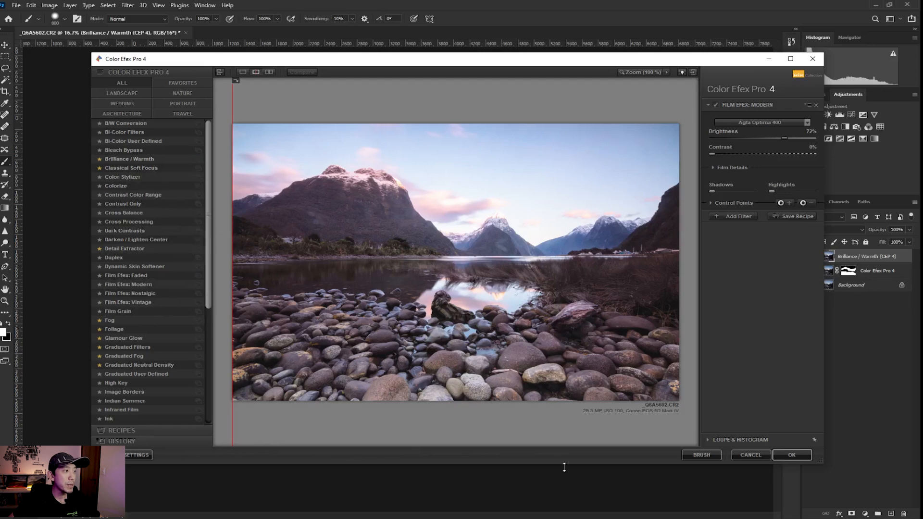
{"action": "left_click", "coordinate": [792, 455]}
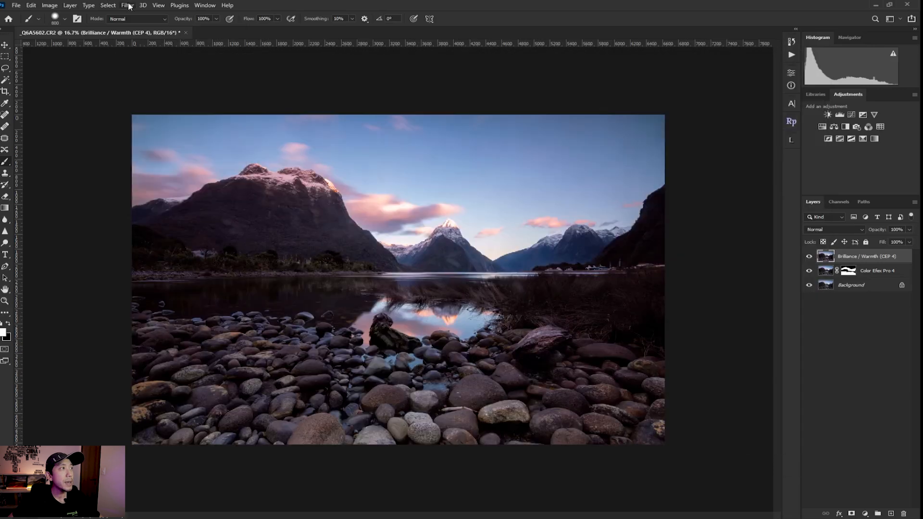
{"action": "left_click", "coordinate": [128, 5]}
{"action": "mouse_move", "coordinate": [186, 210]}
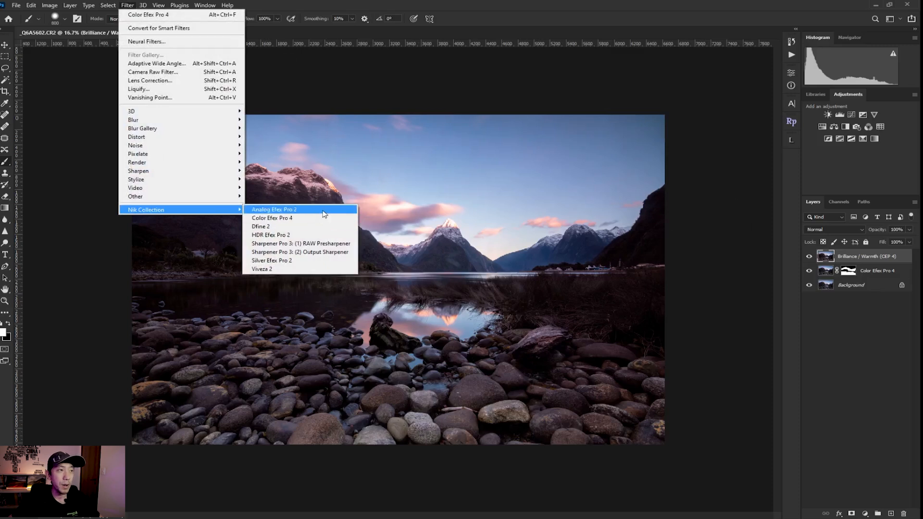
{"action": "left_click", "coordinate": [325, 214]}
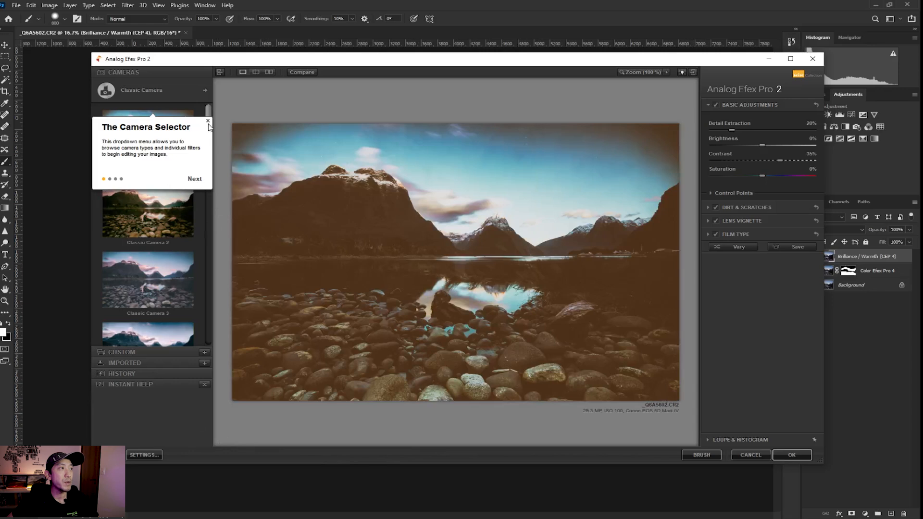
{"action": "left_click", "coordinate": [208, 120]}
{"action": "left_click_drag", "start_coordinate": [207, 126], "coordinate": [220, 189]}
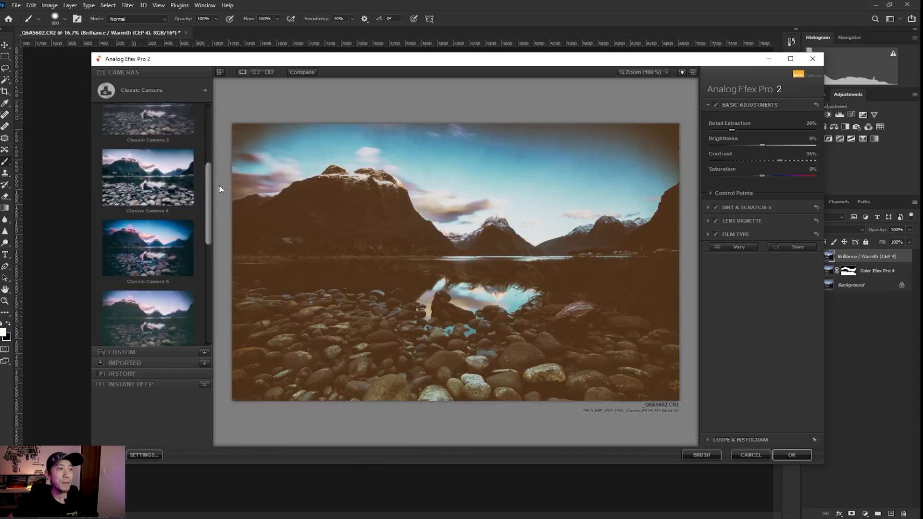
{"action": "left_click", "coordinate": [158, 239]}
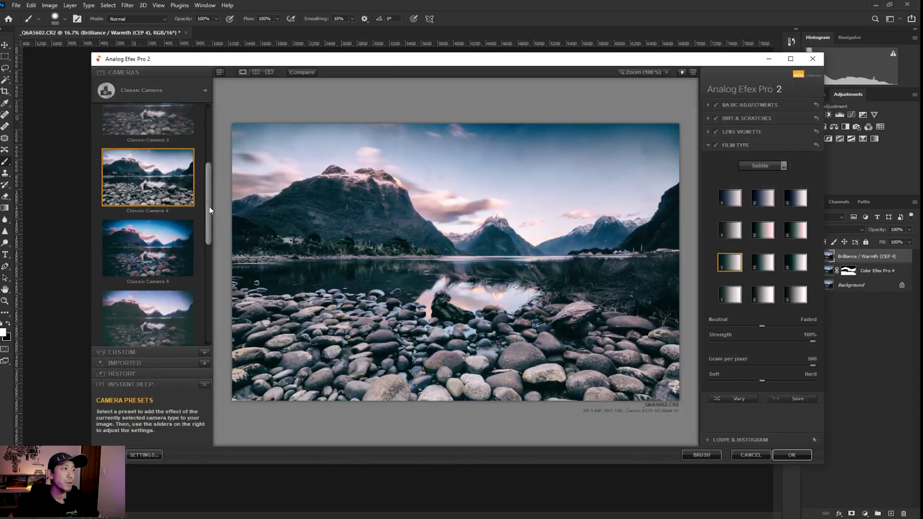
{"action": "left_click_drag", "start_coordinate": [208, 210], "coordinate": [215, 280]}
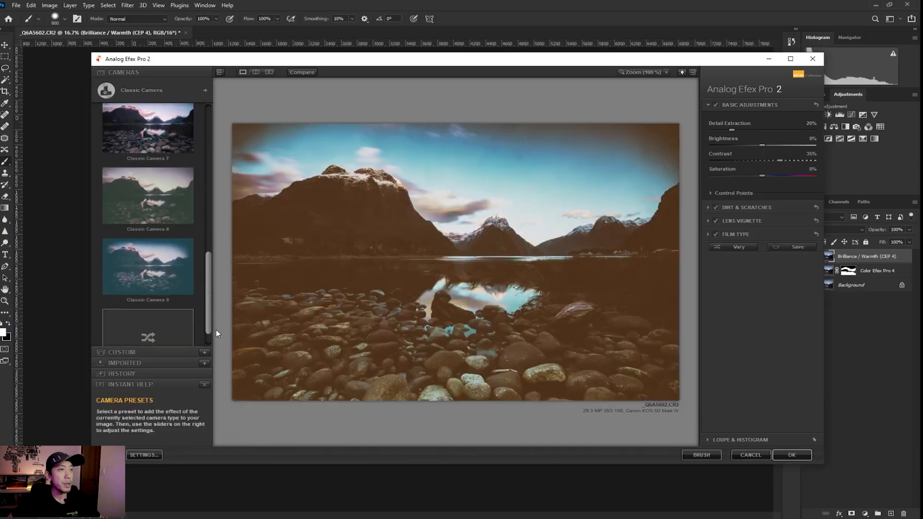
{"action": "left_click_drag", "start_coordinate": [216, 330], "coordinate": [213, 292]}
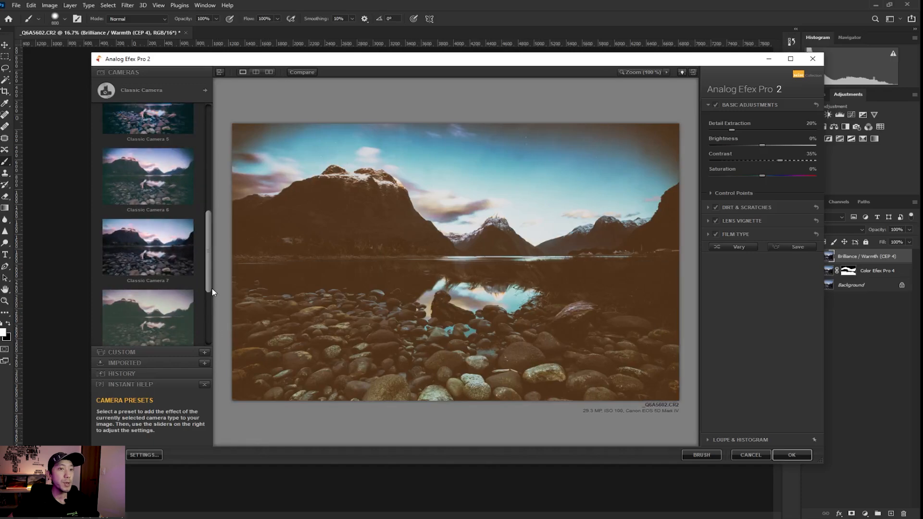
{"action": "left_click", "coordinate": [747, 454]}
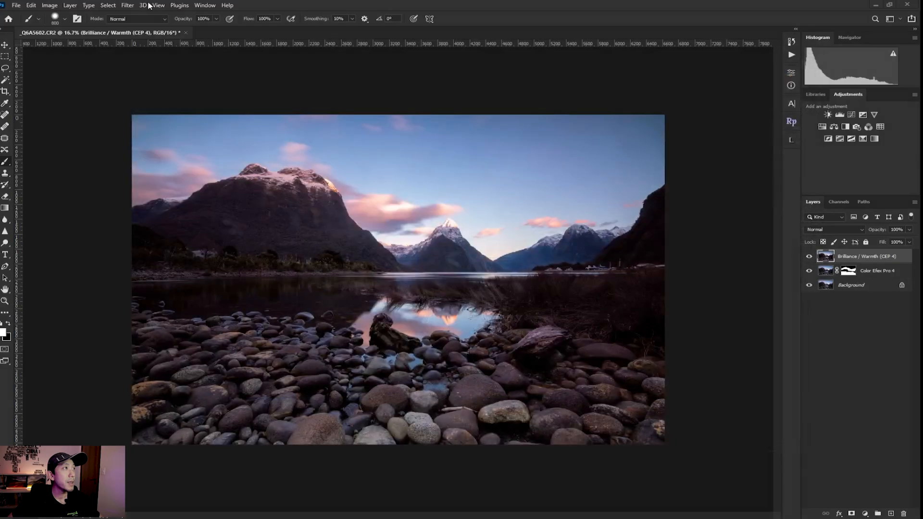
Launch Dfine 2, cancel without reducing noise, and reopen the Nik Collection filter menu.
{"action": "left_click", "coordinate": [128, 5]}
{"action": "mouse_move", "coordinate": [207, 210]}
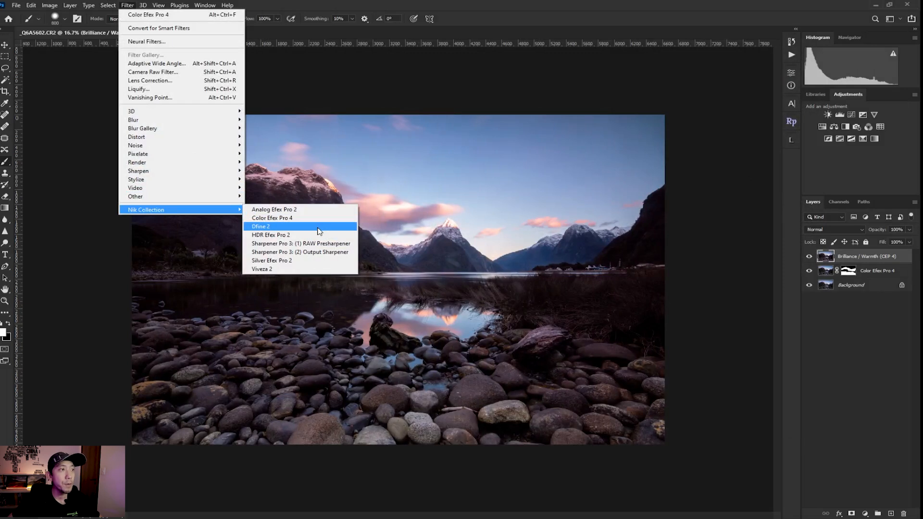
{"action": "left_click", "coordinate": [317, 231]}
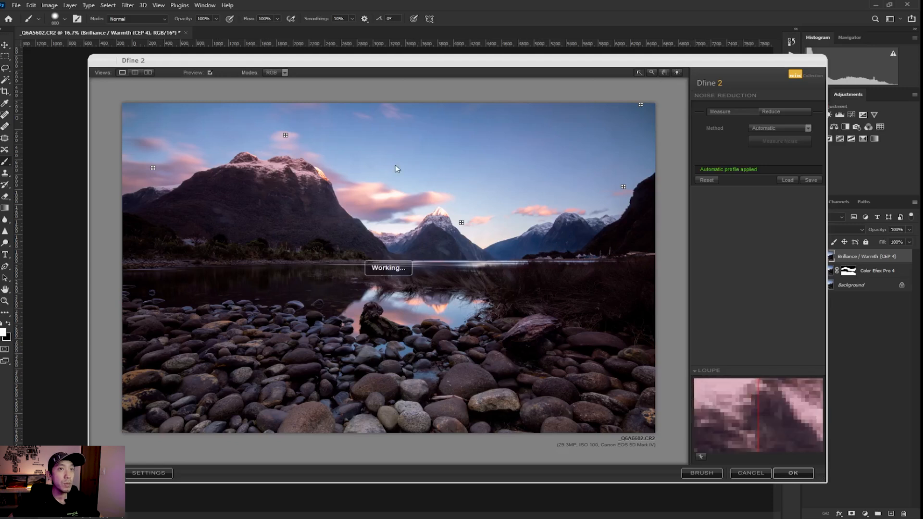
{"action": "left_click", "coordinate": [752, 473]}
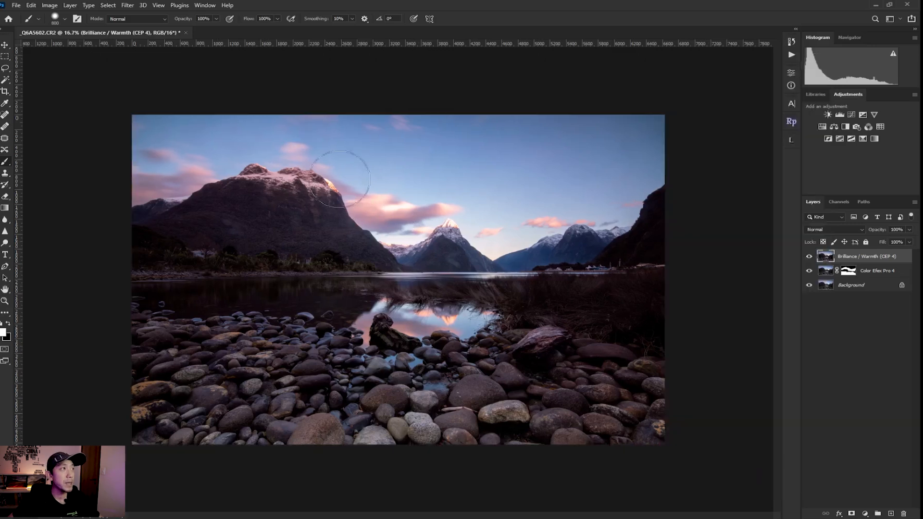
{"action": "left_click", "coordinate": [128, 5]}
{"action": "mouse_move", "coordinate": [221, 209]}
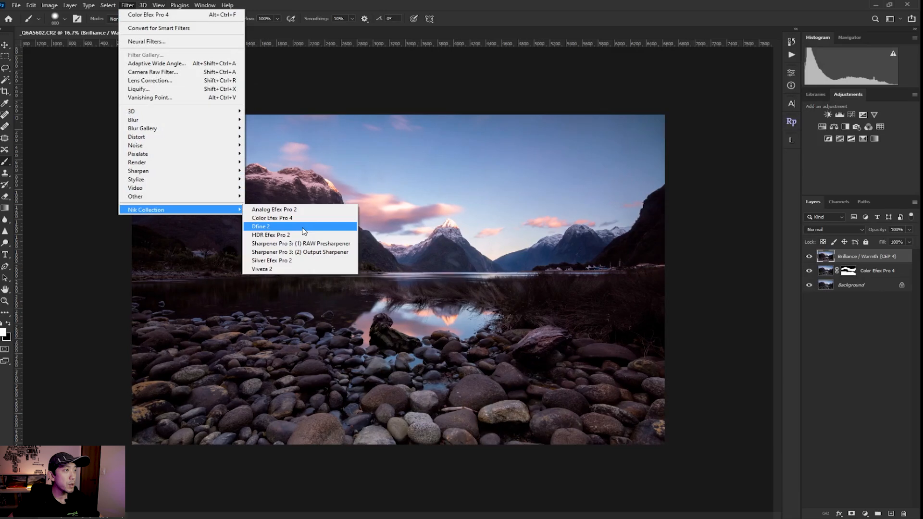
Run Sharpener Pro 3 RAW Presharpener with Adaptive Sharpening at 99%, comparing on the snowy peak.
{"action": "left_click", "coordinate": [320, 247]}
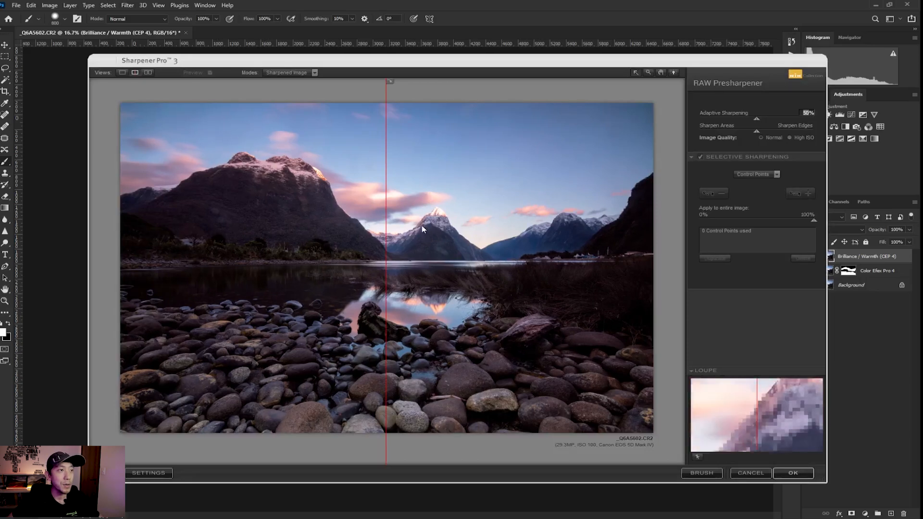
{"action": "left_click_drag", "start_coordinate": [386, 220], "coordinate": [436, 219]}
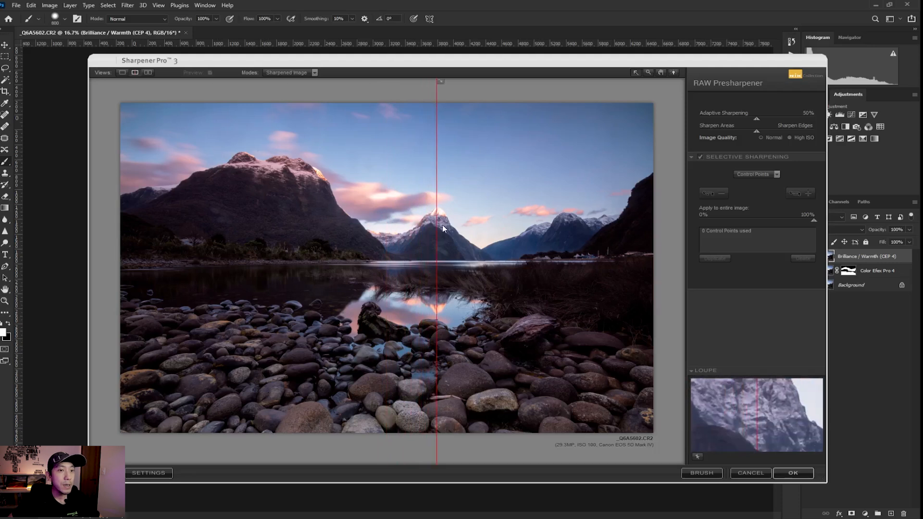
{"action": "left_click_drag", "start_coordinate": [437, 222], "coordinate": [434, 217]}
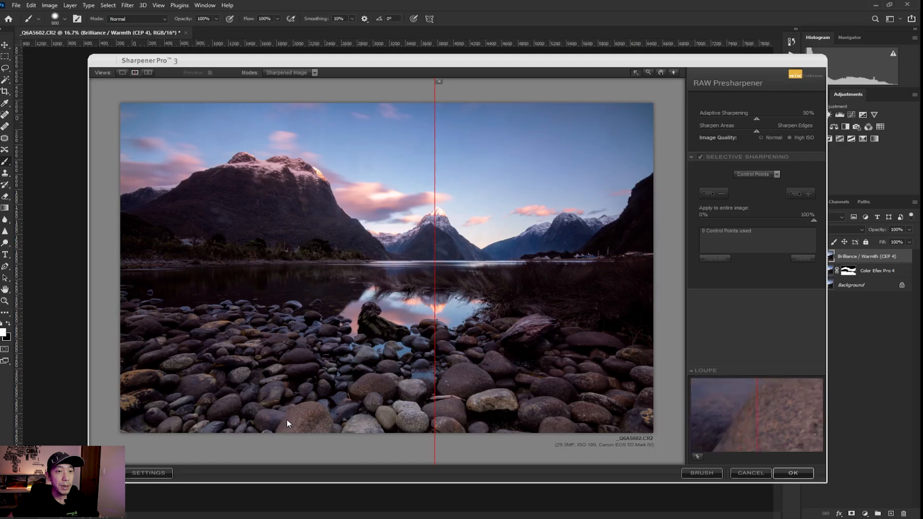
{"action": "left_click_drag", "start_coordinate": [771, 120], "coordinate": [812, 119]}
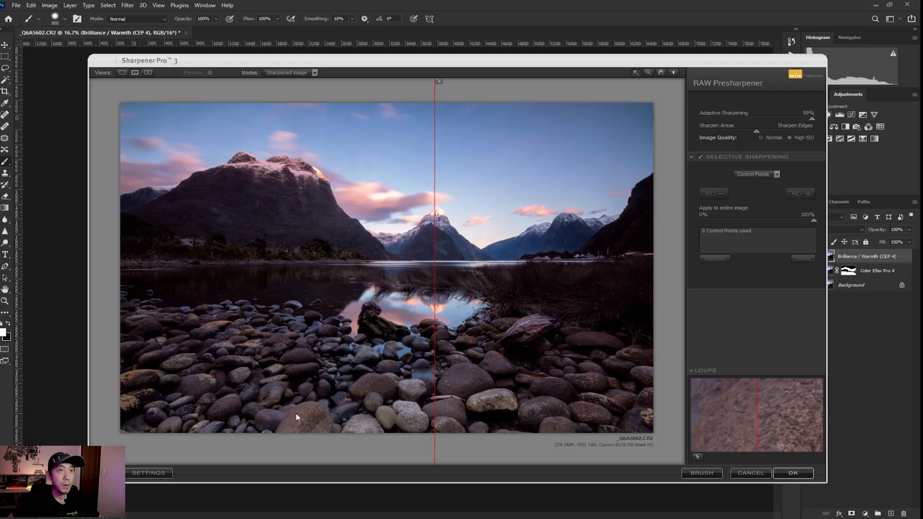
{"action": "left_click", "coordinate": [127, 5]}
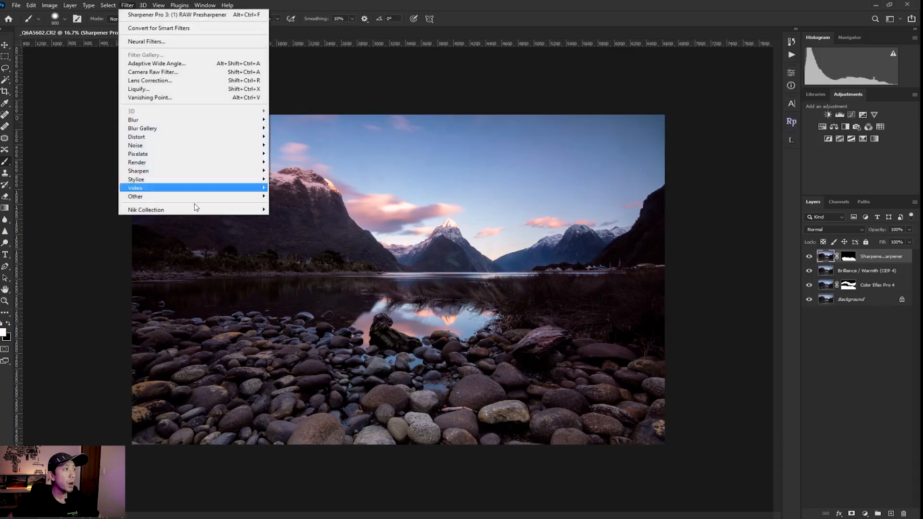
Launch Sharpener Pro 3's Output Sharpener and choose Inkjet as the output medium.
{"action": "mouse_move", "coordinate": [196, 209]}
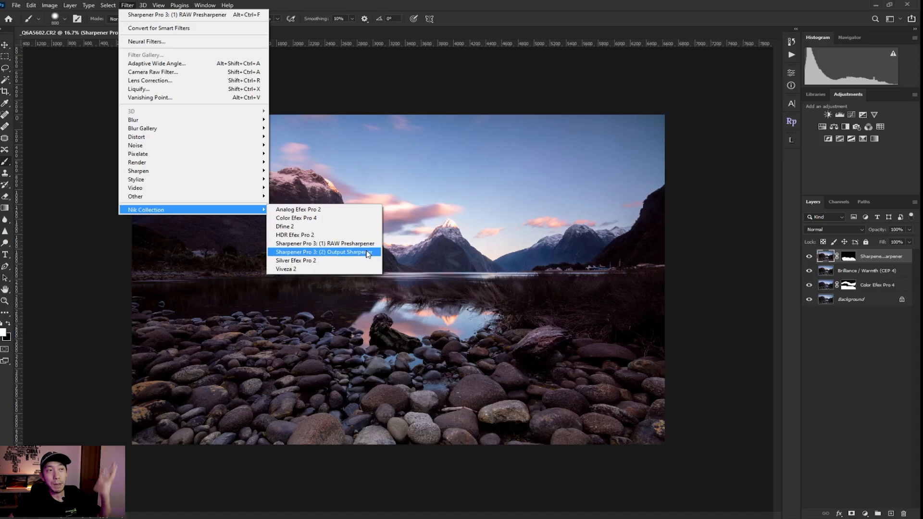
{"action": "left_click", "coordinate": [368, 252]}
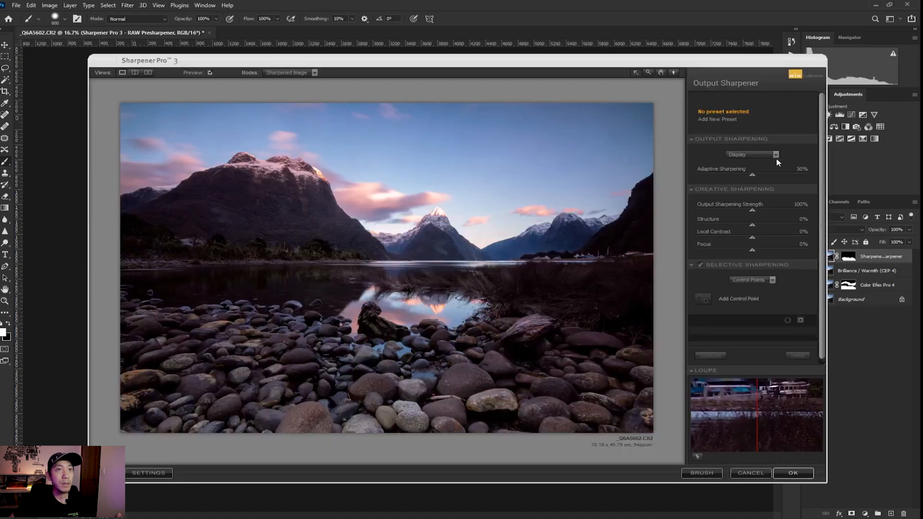
{"action": "left_click", "coordinate": [740, 156]}
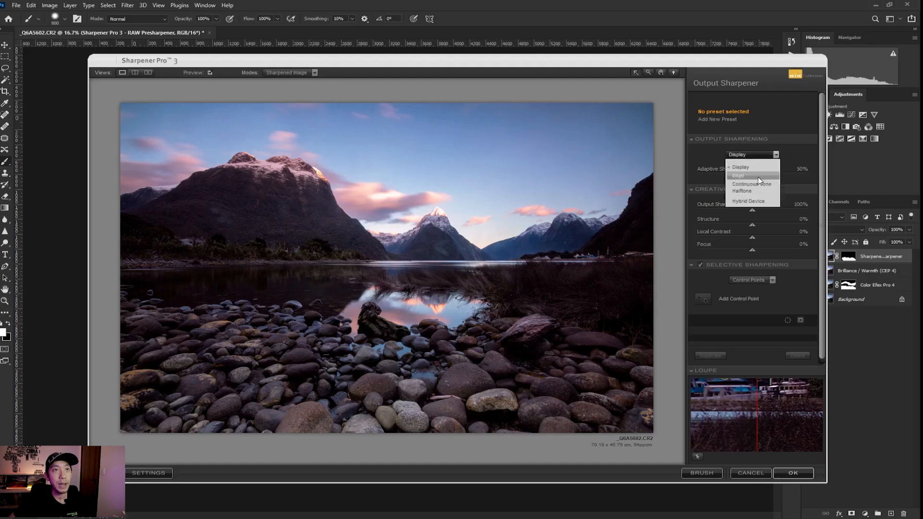
{"action": "left_click", "coordinate": [757, 176]}
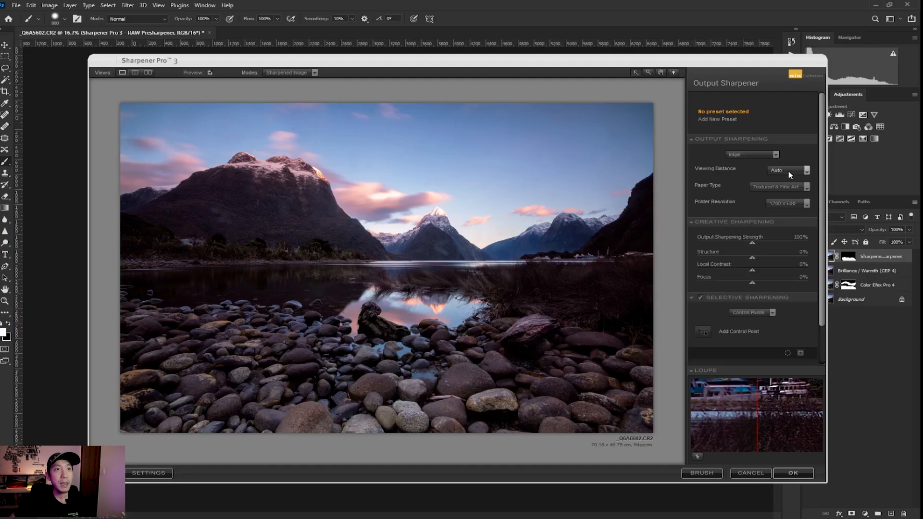
Preview the Glossy paper type, then cancel without adding a sharpening layer.
{"action": "left_click", "coordinate": [789, 188]}
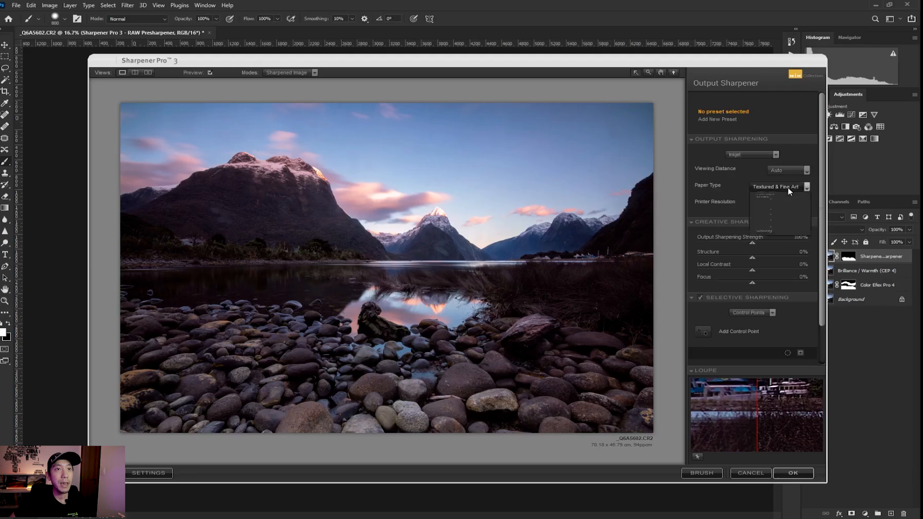
{"action": "left_click", "coordinate": [784, 243]}
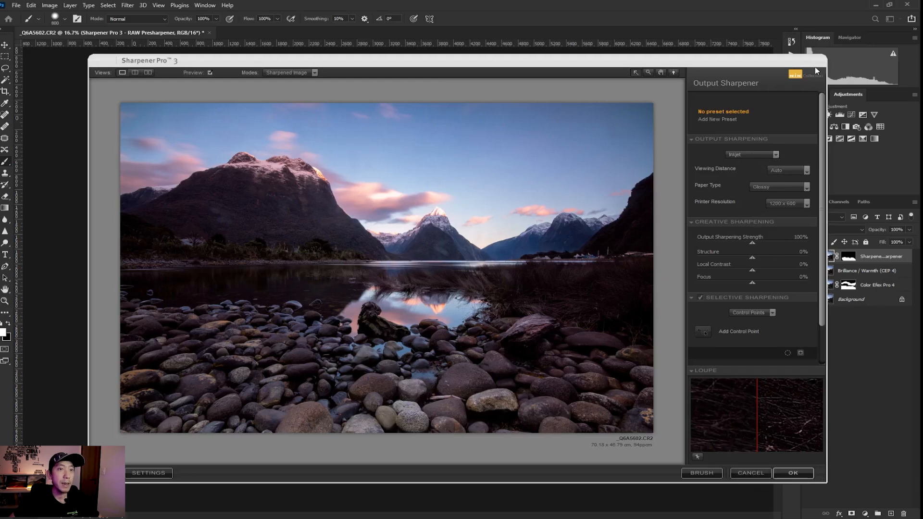
{"action": "left_click", "coordinate": [751, 472]}
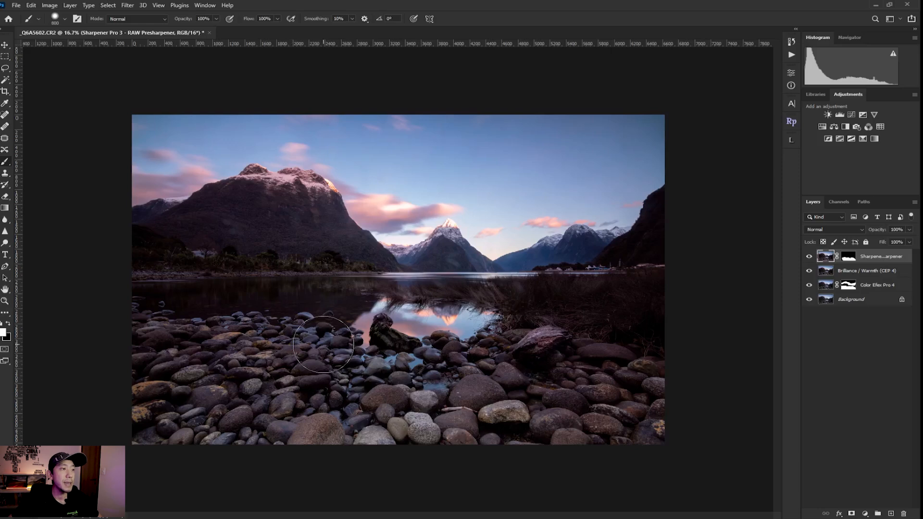
{"action": "left_click", "coordinate": [132, 8]}
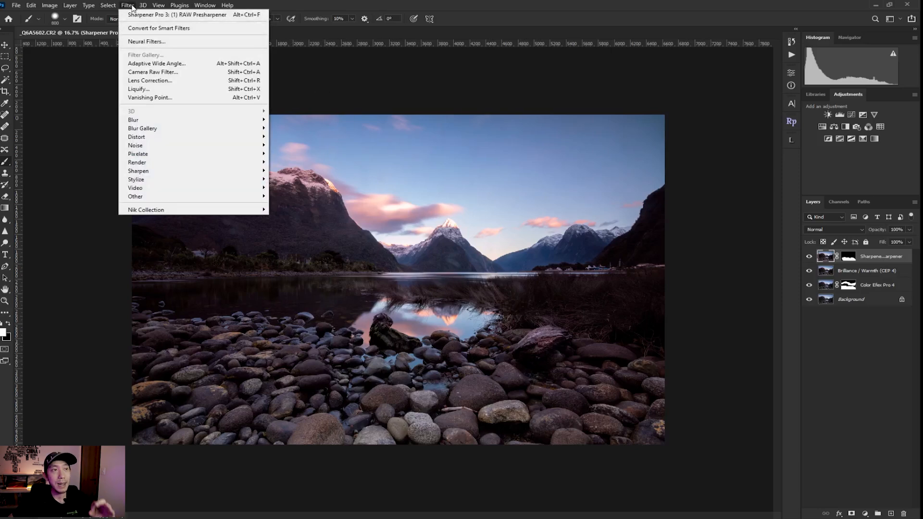
{"action": "left_click", "coordinate": [309, 270]}
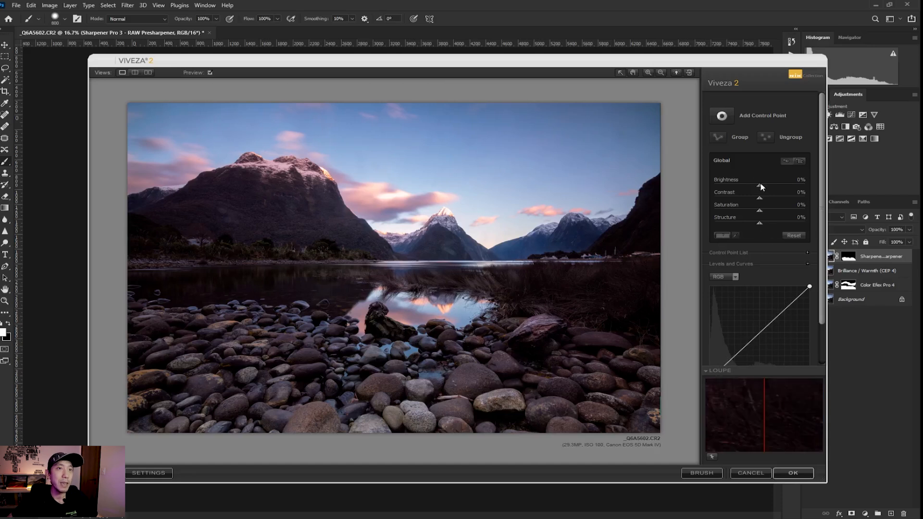
{"action": "left_click", "coordinate": [798, 160]}
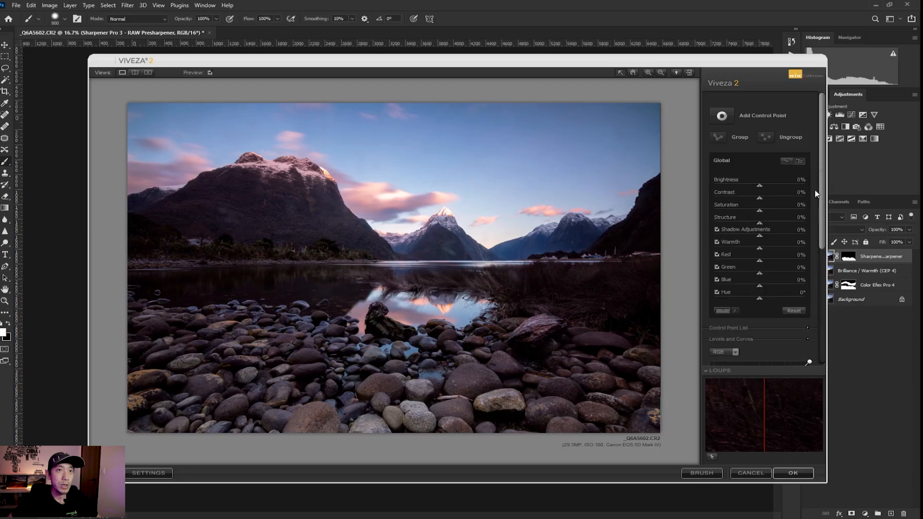
{"action": "scroll", "coordinate": [792, 183], "scroll_direction": "down", "scroll_amount": 1}
{"action": "left_click_drag", "start_coordinate": [767, 178], "coordinate": [768, 214]}
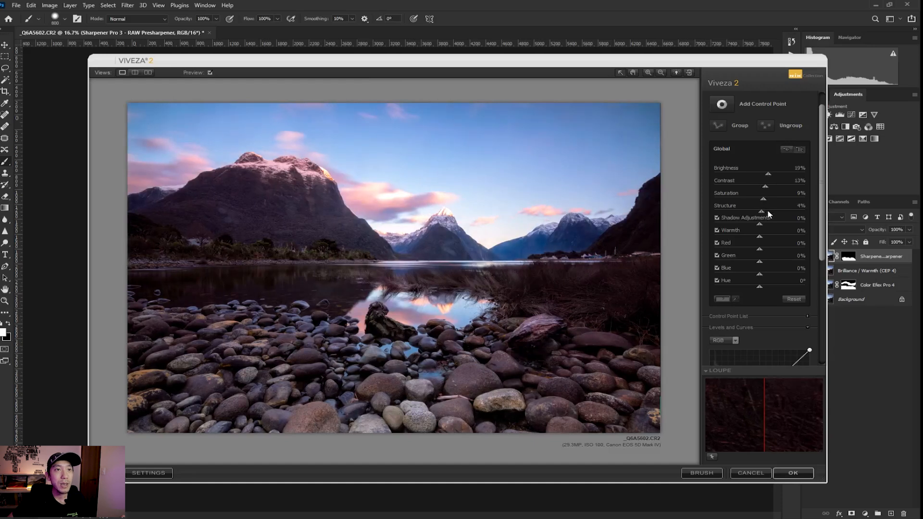
{"action": "left_click_drag", "start_coordinate": [769, 212], "coordinate": [754, 241]}
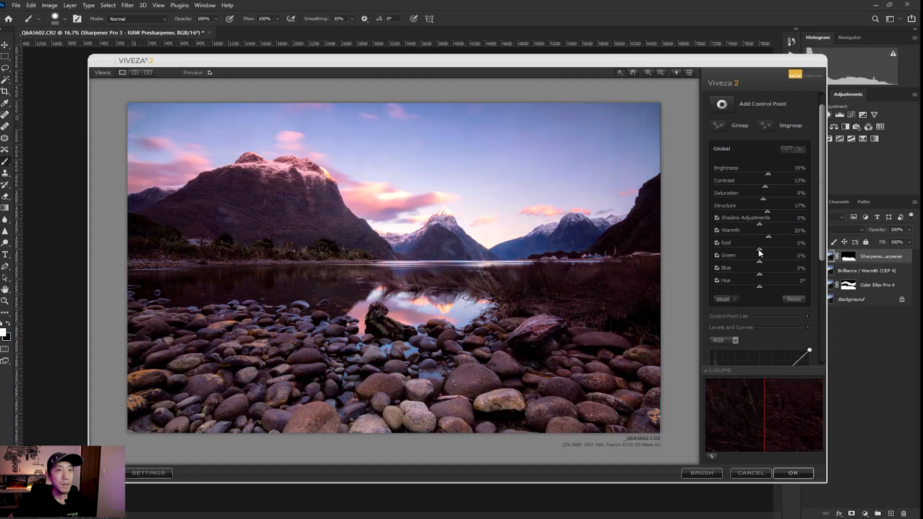
{"action": "left_click_drag", "start_coordinate": [760, 250], "coordinate": [791, 249]}
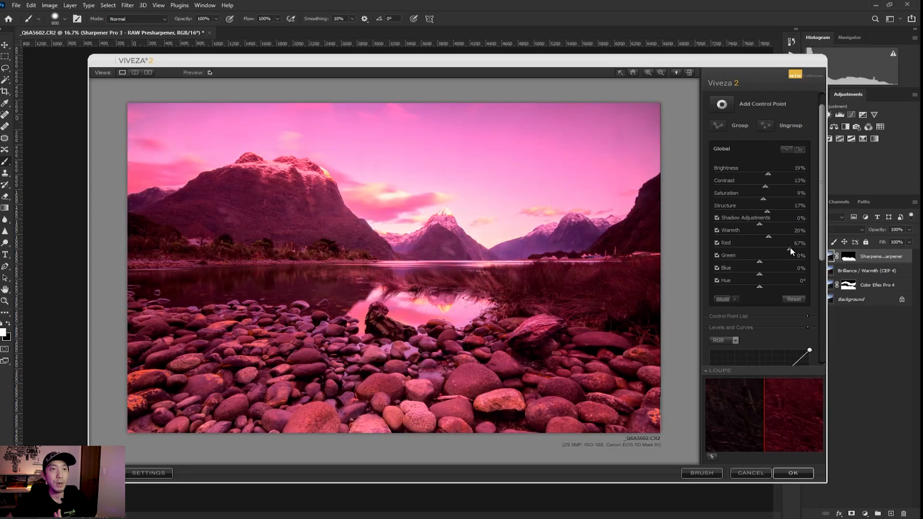
{"action": "left_click_drag", "start_coordinate": [773, 249], "coordinate": [743, 249]}
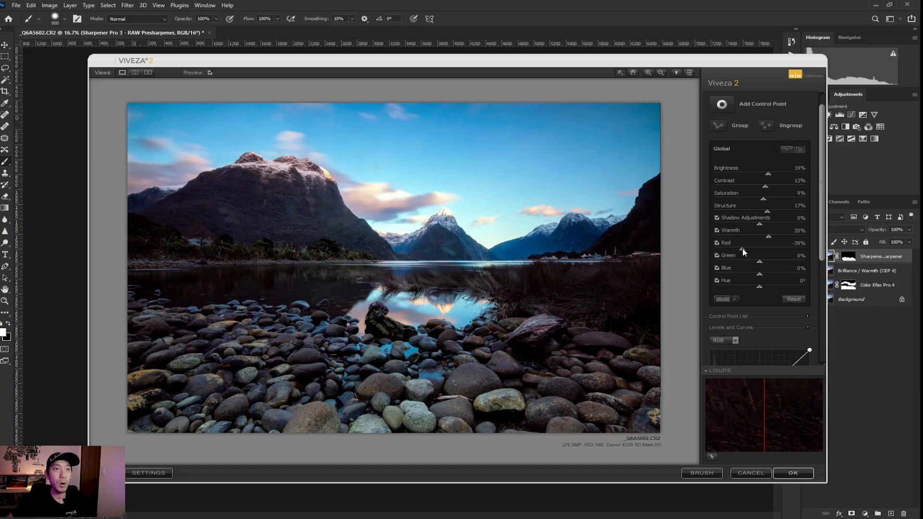
{"action": "left_click_drag", "start_coordinate": [743, 248], "coordinate": [739, 249]}
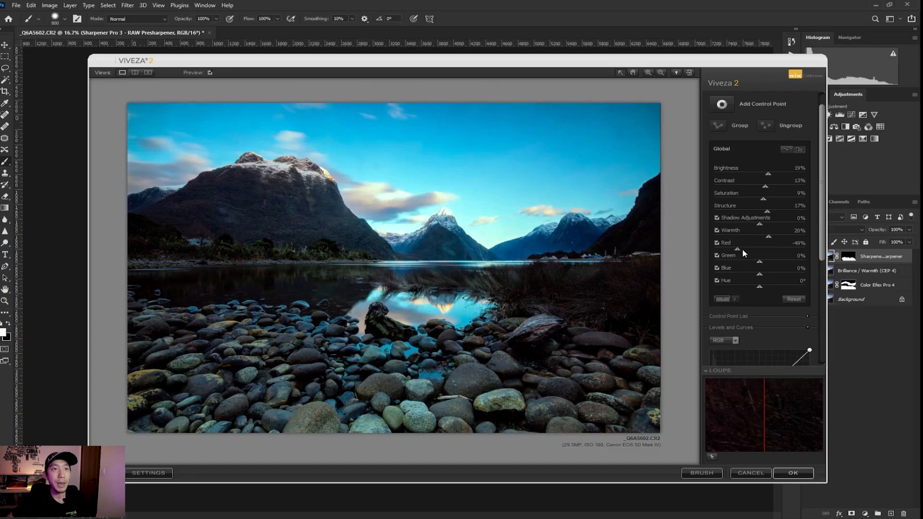
{"action": "left_click_drag", "start_coordinate": [762, 267], "coordinate": [791, 268]}
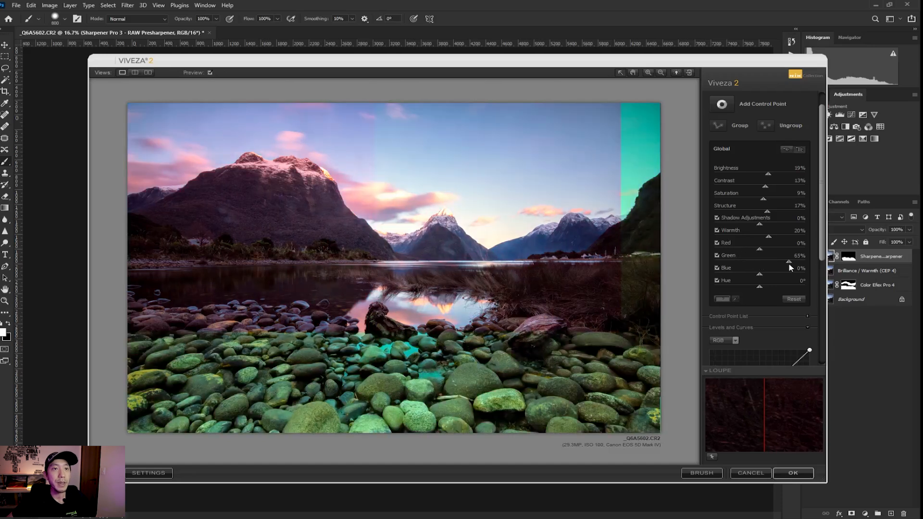
{"action": "mouse_move", "coordinate": [780, 268]}
{"action": "left_mouse_down"}
{"action": "mouse_move", "coordinate": [742, 268]}
{"action": "mouse_move", "coordinate": [782, 274]}
{"action": "left_mouse_up"}
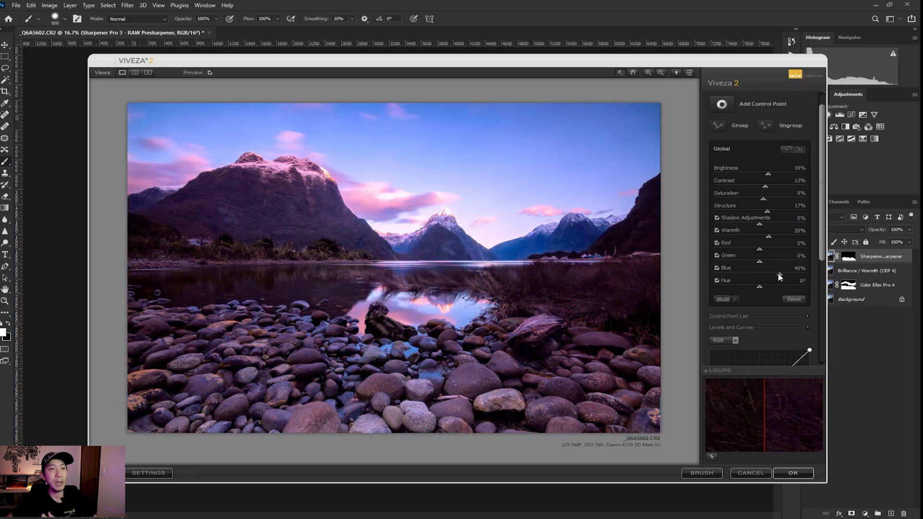
{"action": "left_click_drag", "start_coordinate": [750, 277], "coordinate": [741, 276]}
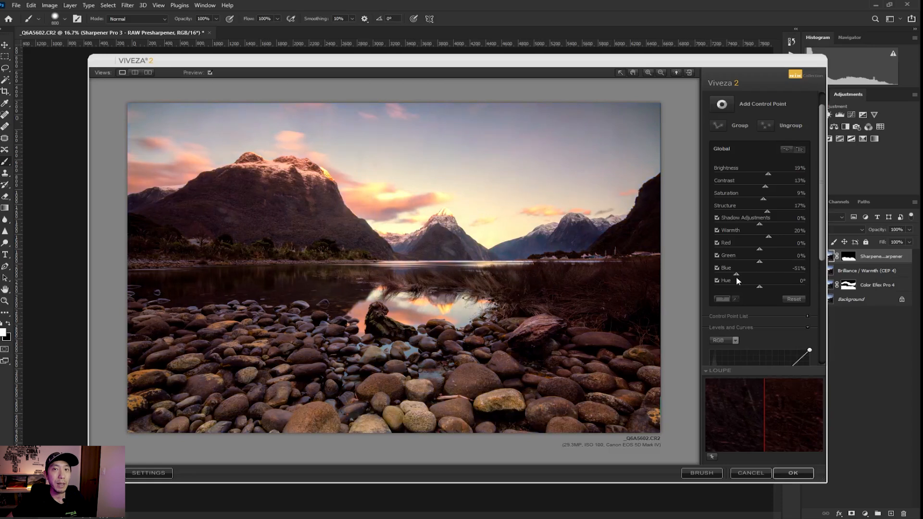
{"action": "double_click", "coordinate": [737, 276]}
{"action": "left_click_drag", "start_coordinate": [760, 287], "coordinate": [701, 287]}
{"action": "left_click_drag", "start_coordinate": [810, 289], "coordinate": [833, 284]}
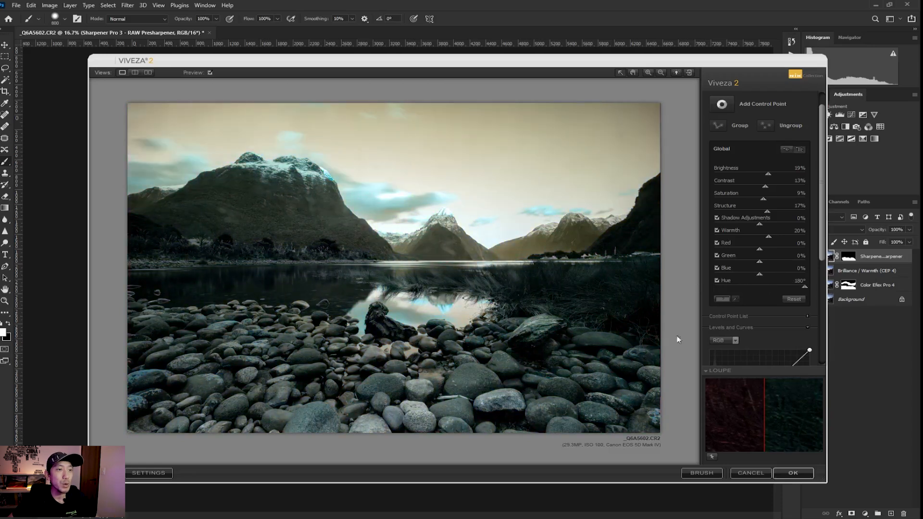
{"action": "left_click", "coordinate": [750, 474]}
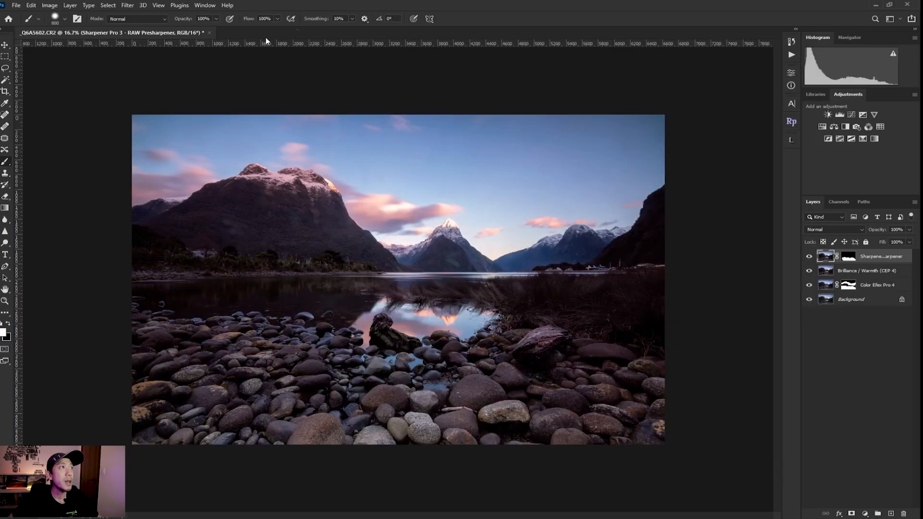
{"action": "left_click", "coordinate": [127, 5]}
{"action": "mouse_move", "coordinate": [216, 210]}
{"action": "left_click", "coordinate": [327, 260]}
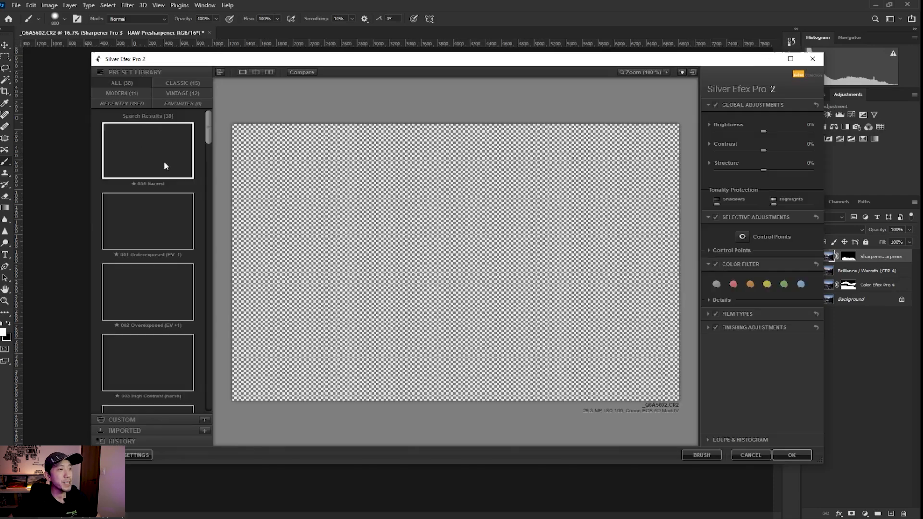
{"action": "scroll", "coordinate": [207, 129], "scroll_direction": "down", "scroll_amount": 3}
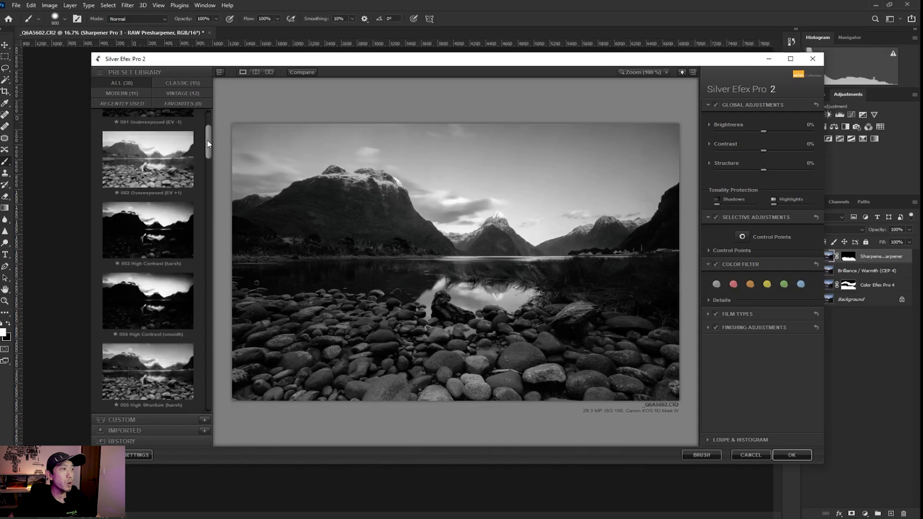
{"action": "left_click", "coordinate": [152, 351]}
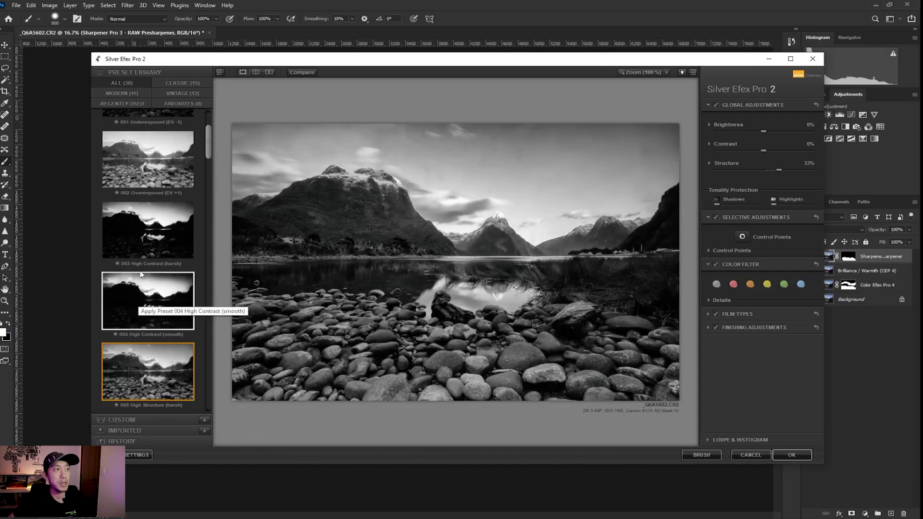
{"action": "left_click", "coordinate": [141, 231]}
{"action": "left_click", "coordinate": [145, 175]}
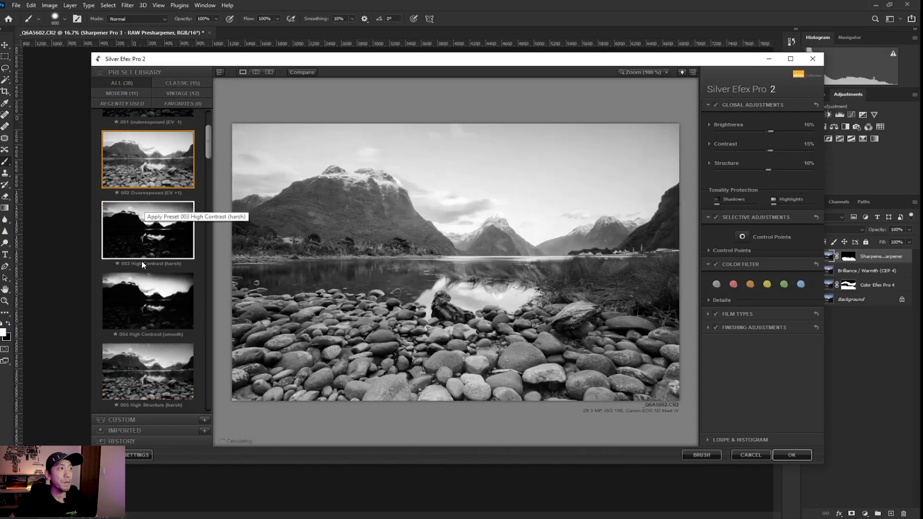
{"action": "scroll", "coordinate": [141, 261], "scroll_direction": "down", "scroll_amount": 1}
{"action": "scroll", "coordinate": [174, 371], "scroll_direction": "down", "scroll_amount": 1}
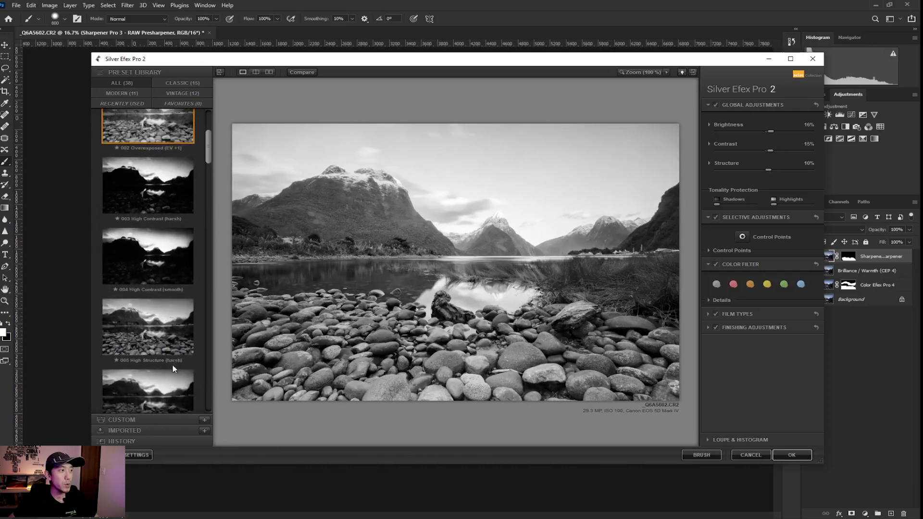
{"action": "left_click", "coordinate": [174, 380]}
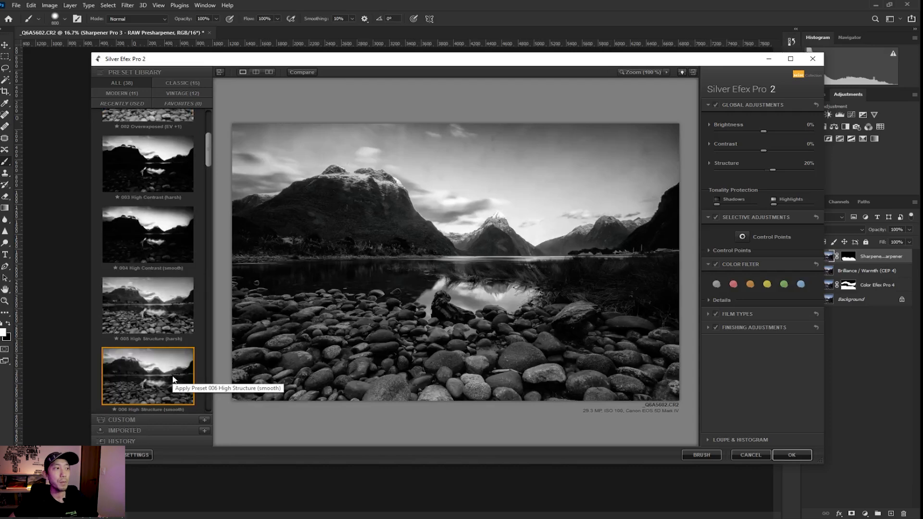
{"action": "left_click_drag", "start_coordinate": [209, 153], "coordinate": [215, 135]}
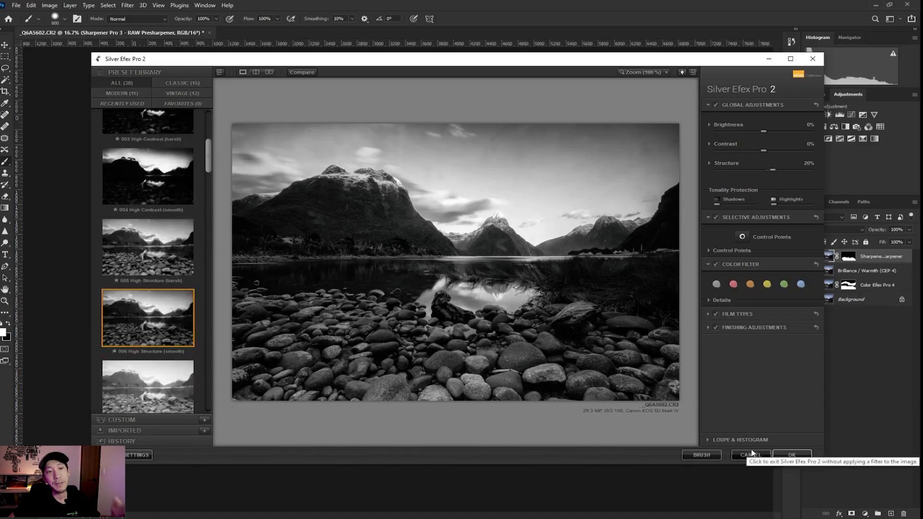
{"action": "left_click", "coordinate": [750, 455]}
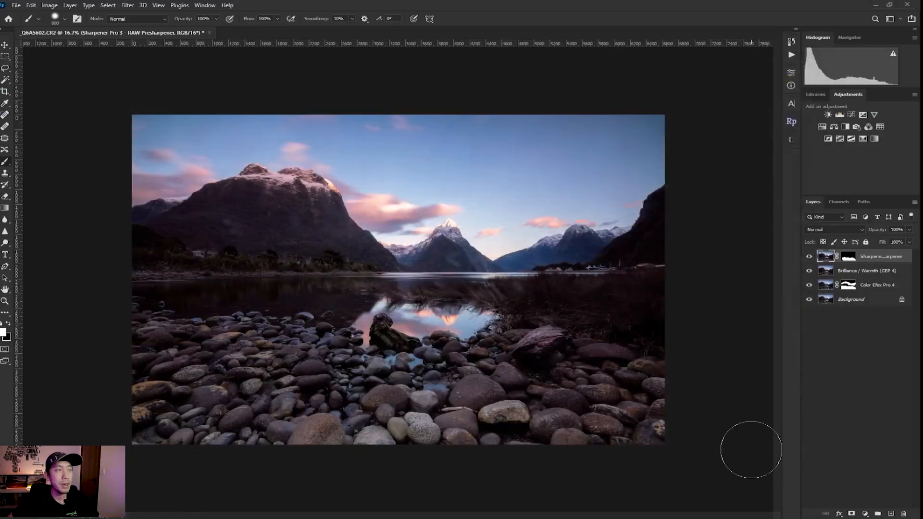